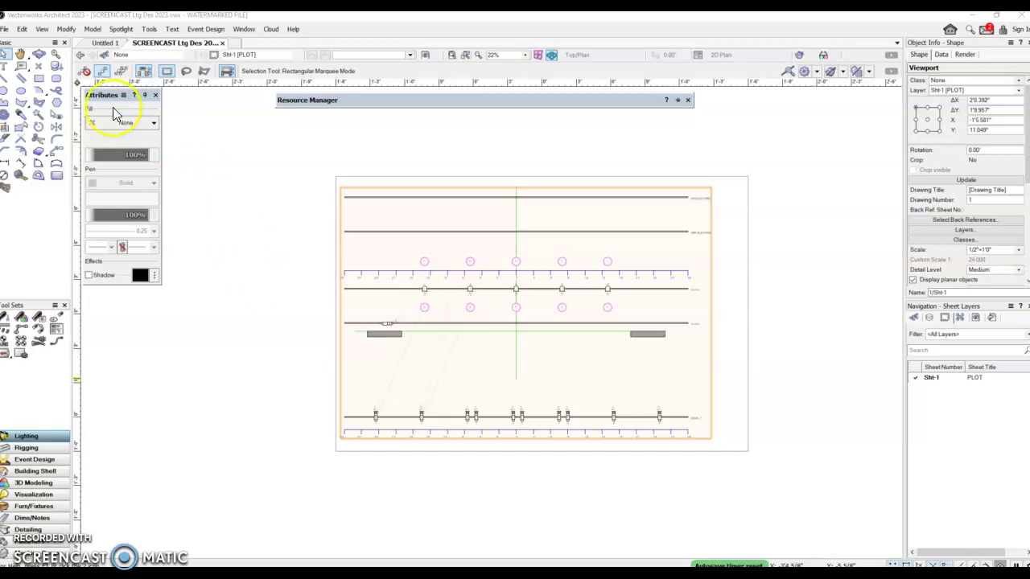
# Pick the Rectangle tool from the Basic palette
pyautogui.click(39, 79)
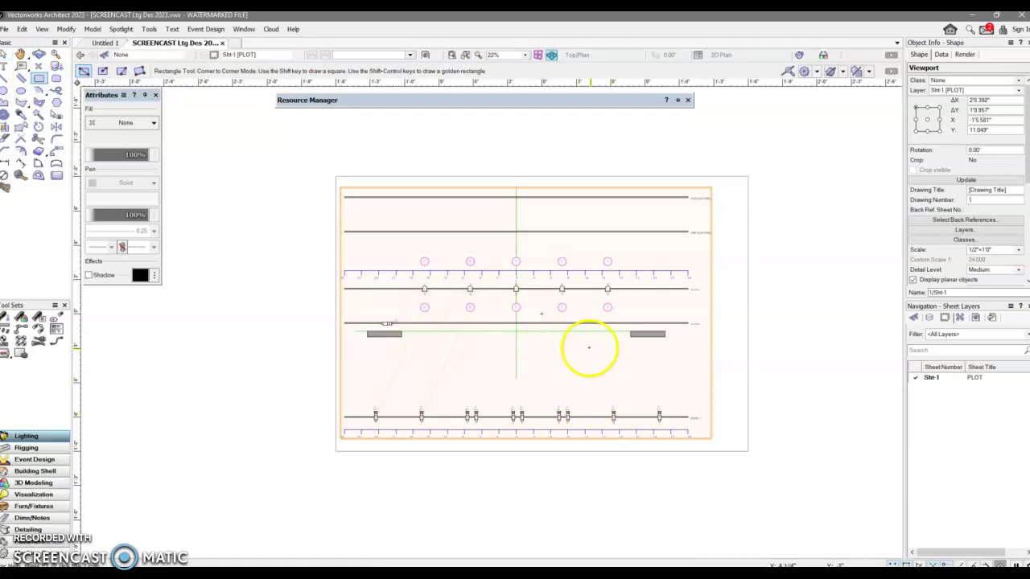
# Draw the title-block rectangle in the sheet's lower right
pyautogui.moveTo(600, 382); pyautogui.dragTo(566, 348)
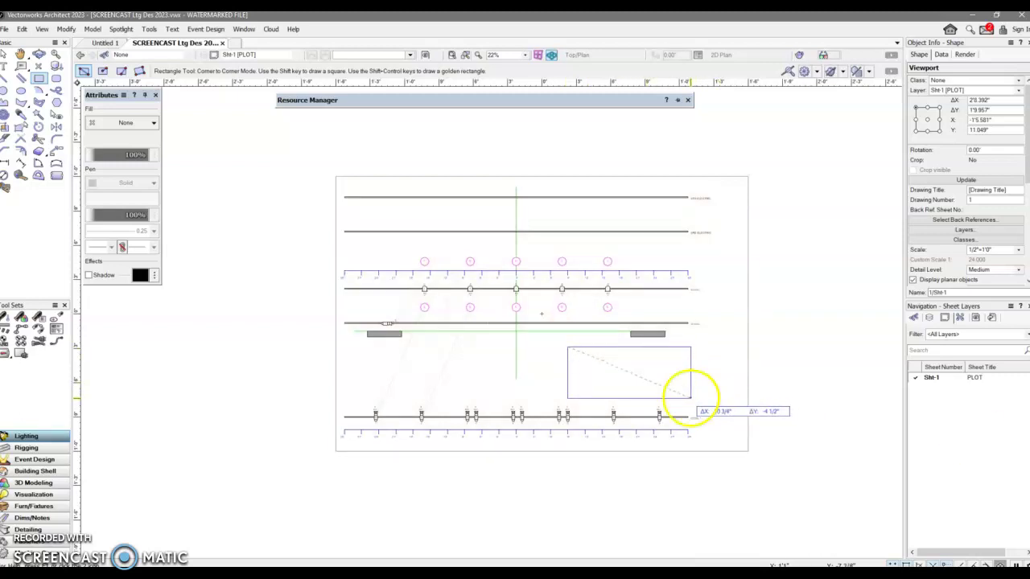
pyautogui.click(680, 399)
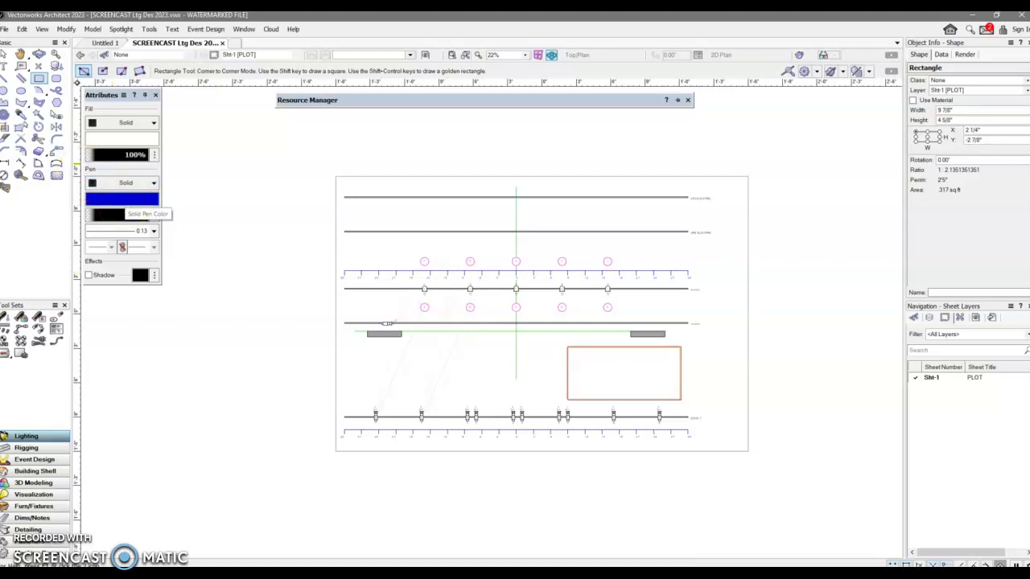
pyautogui.click(5, 57)
# With nothing selected, set the default pen to black with 0.25 line thickness
pyautogui.click(123, 202)
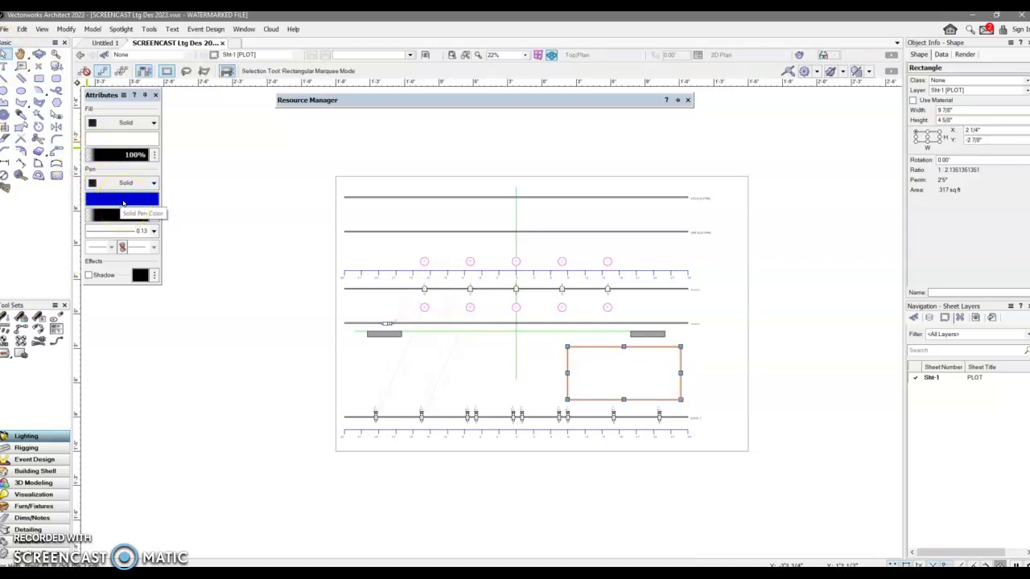
pyautogui.click(527, 367)
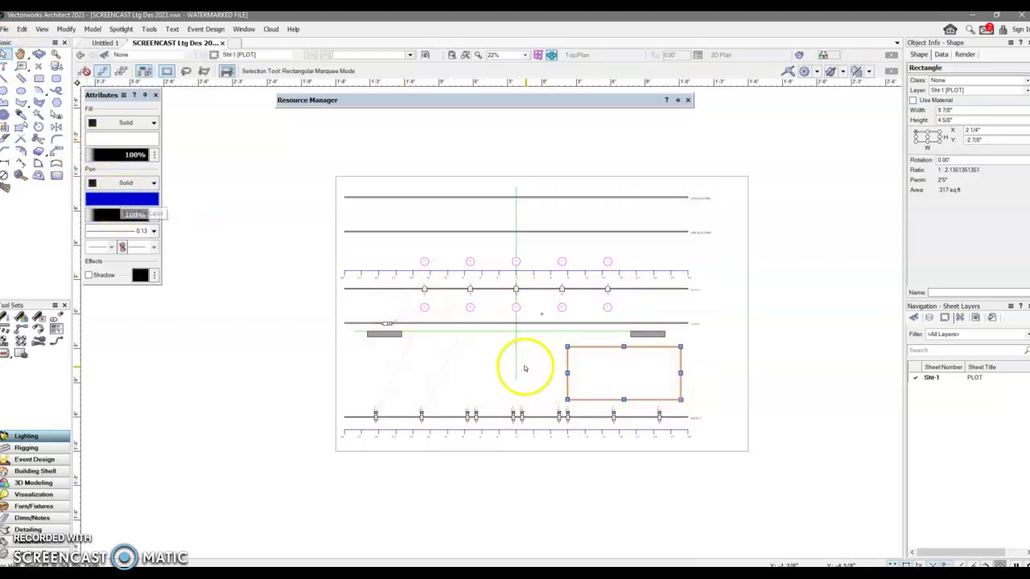
pyautogui.click(128, 201)
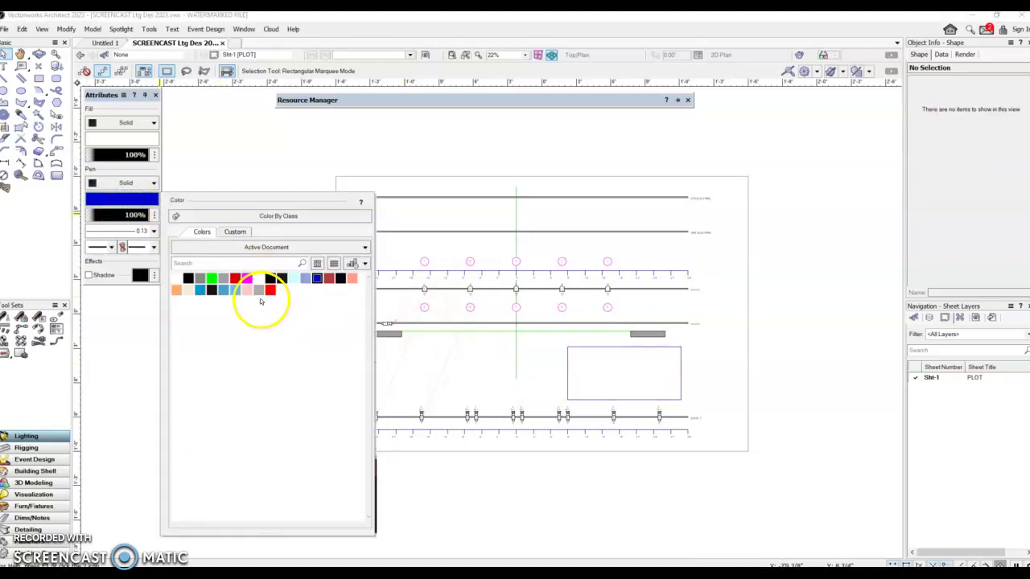
pyautogui.click(188, 280)
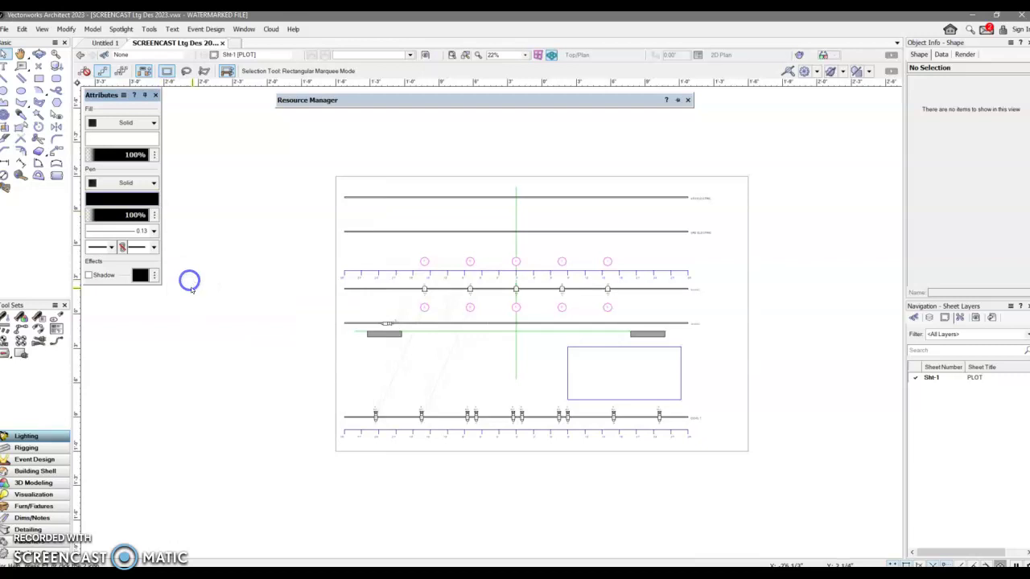
pyautogui.click(153, 232)
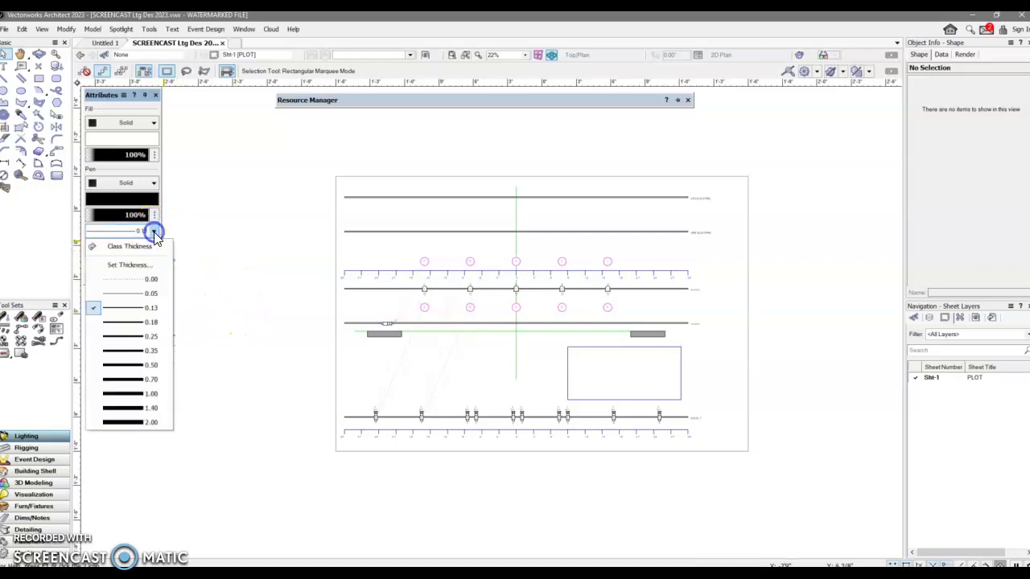
pyautogui.click(151, 337)
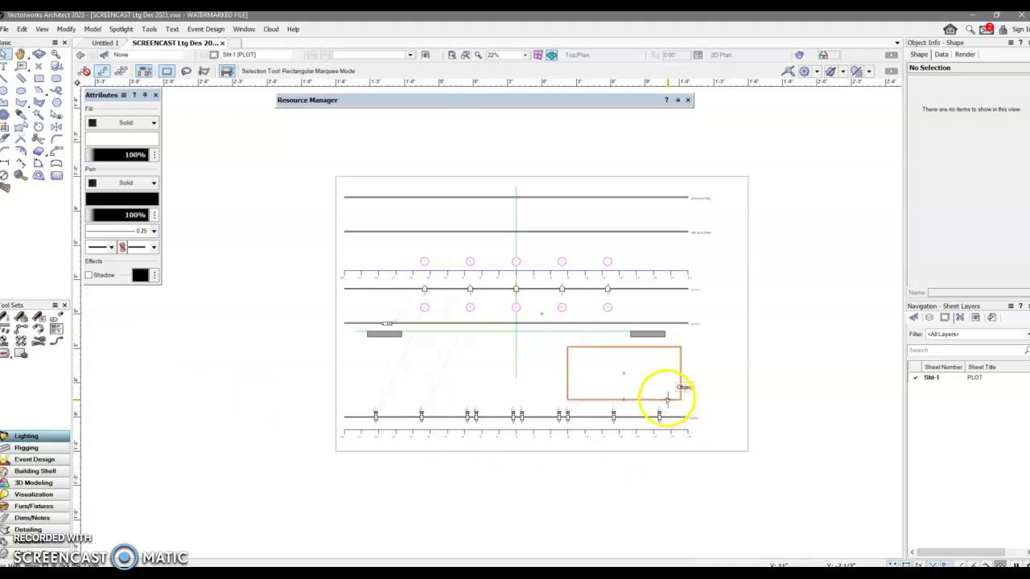
# Give the selected title-block rectangle a black outline at 0.50 line thickness
pyautogui.click(587, 347)
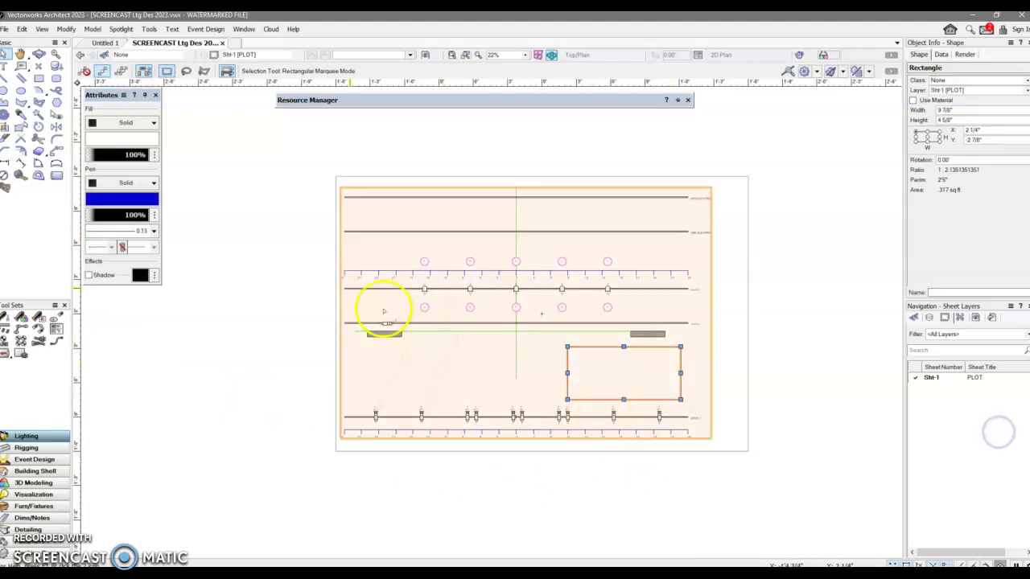
pyautogui.click(121, 199)
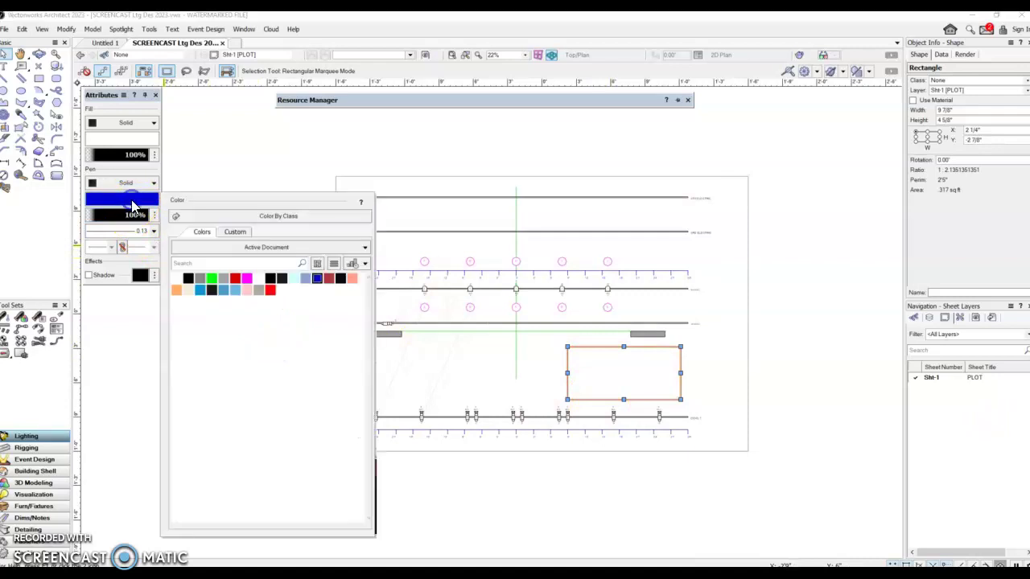
pyautogui.click(187, 278)
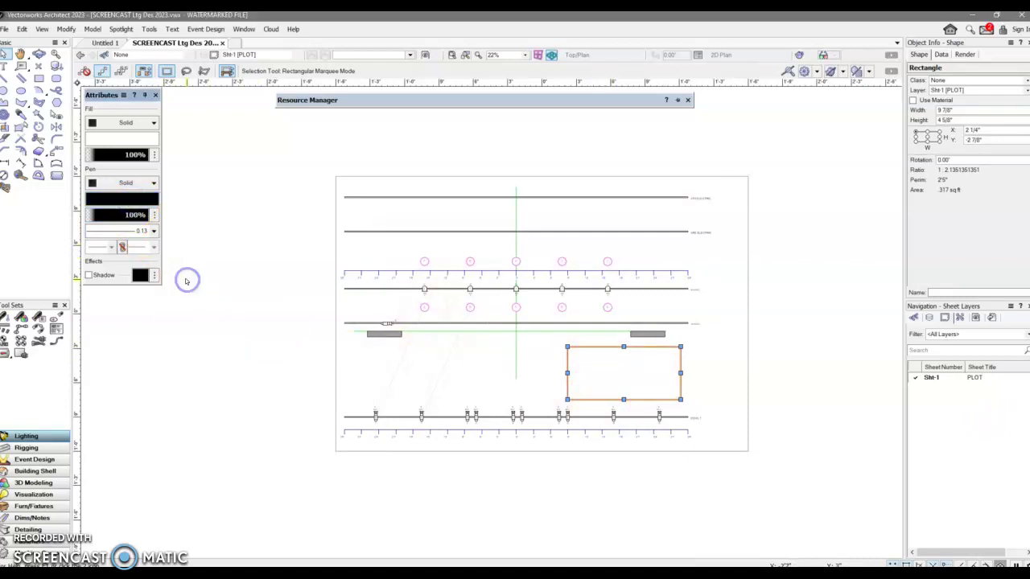
pyautogui.click(154, 231)
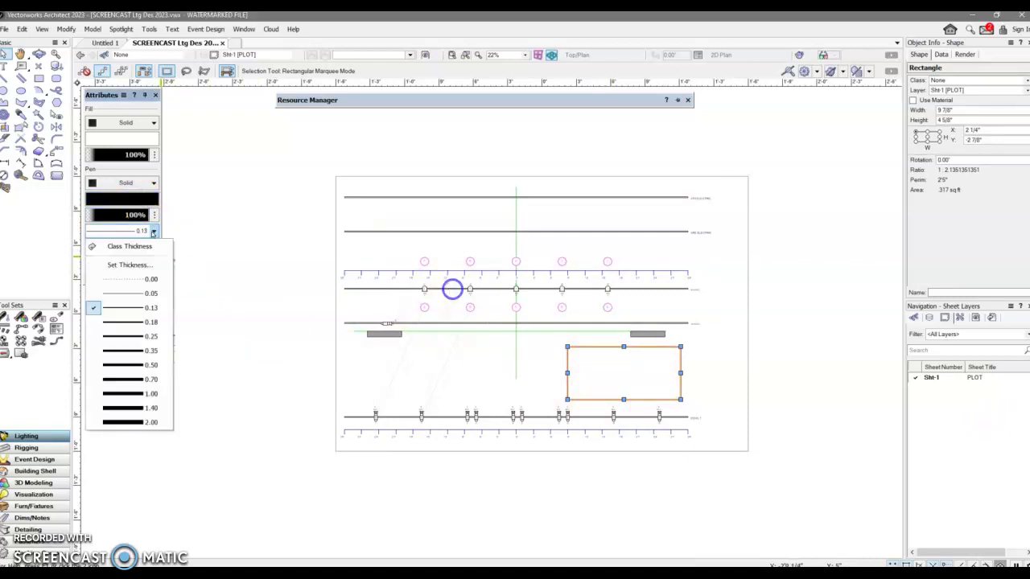
pyautogui.click(150, 366)
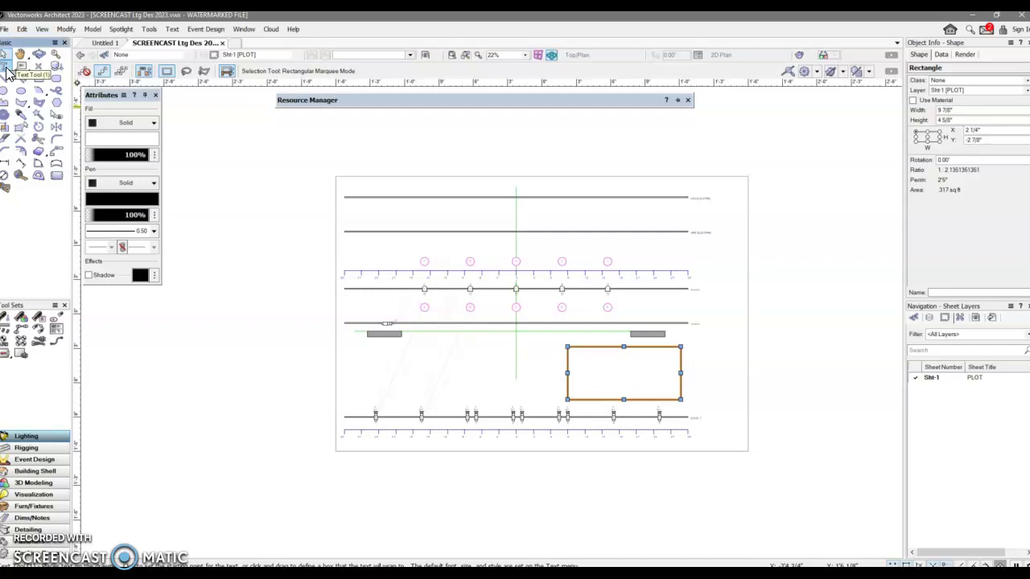
# Activate the Text tool with 24 as the text size and zoom in on the title-block rectangle
pyautogui.click(6, 73)
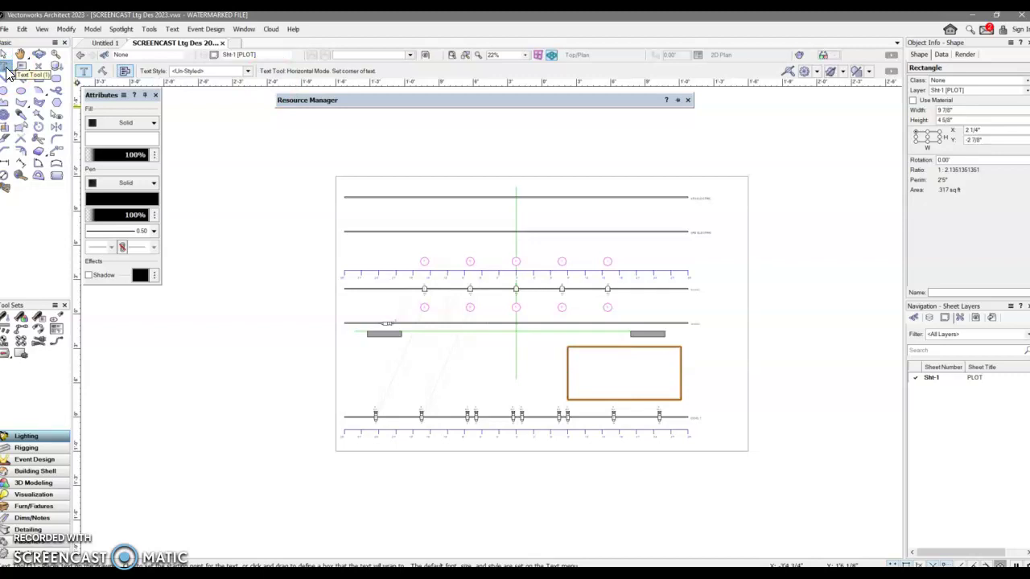
pyautogui.click(173, 32)
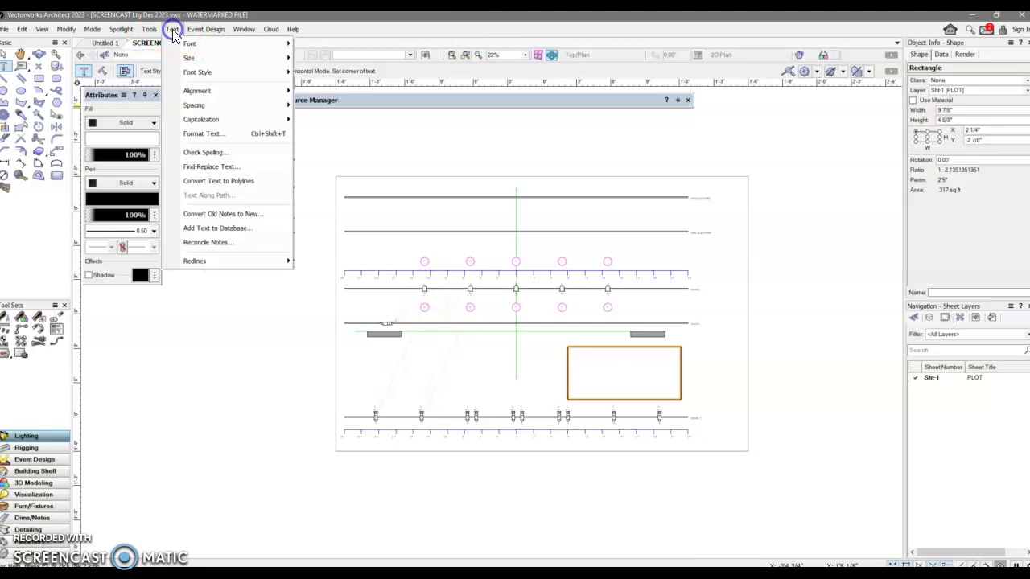
pyautogui.moveTo(169, 42)
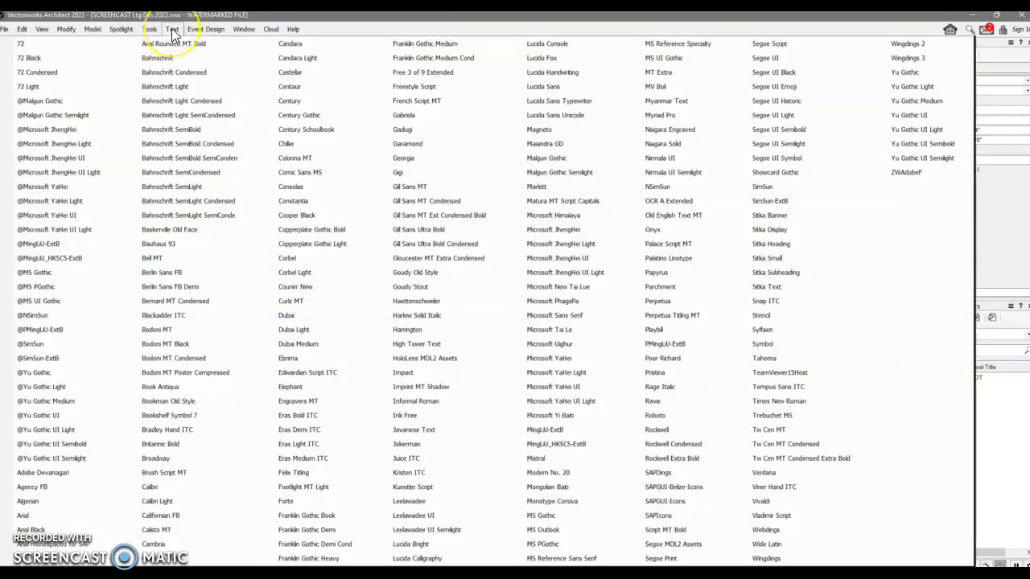
pyautogui.click(172, 30)
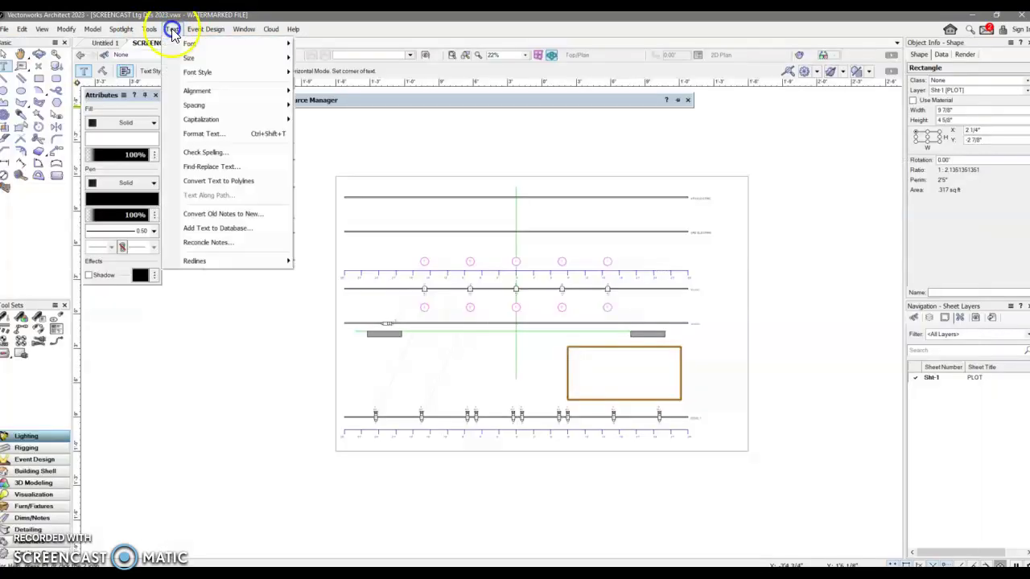
pyautogui.moveTo(266, 61)
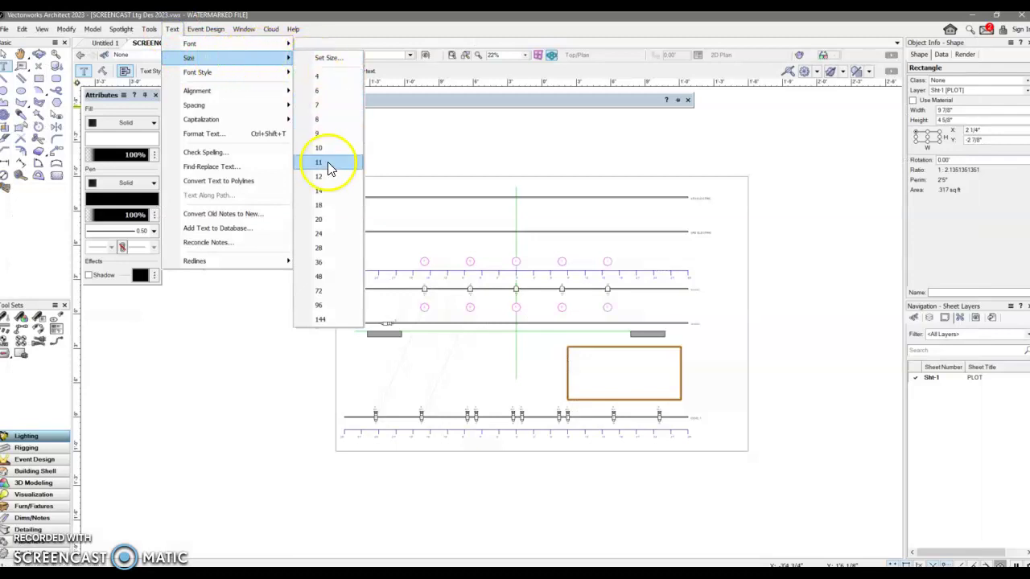
pyautogui.moveTo(329, 216); pyautogui.dragTo(317, 237)
pyautogui.click(635, 342)
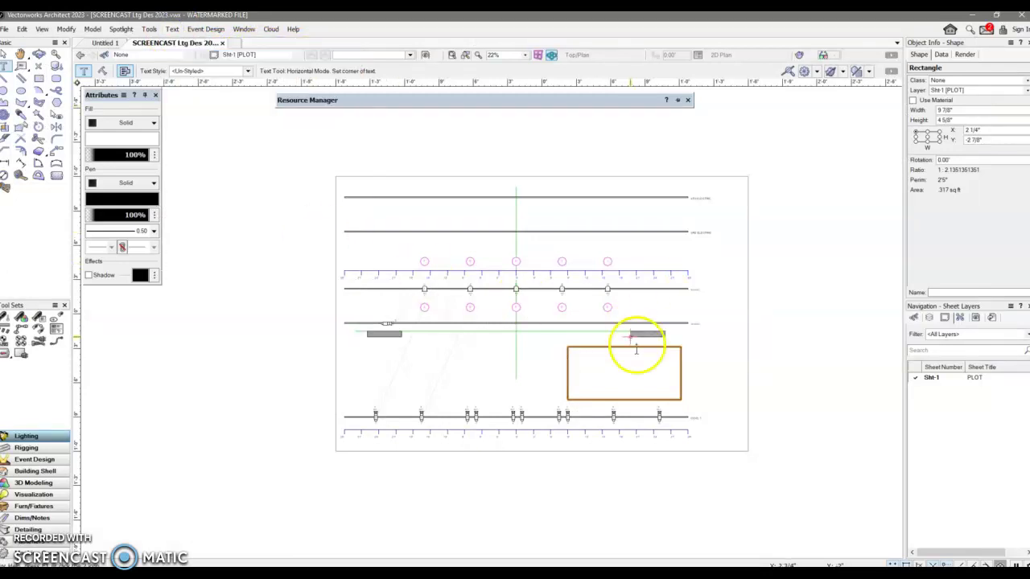
pyautogui.scroll(4, 633, 357)
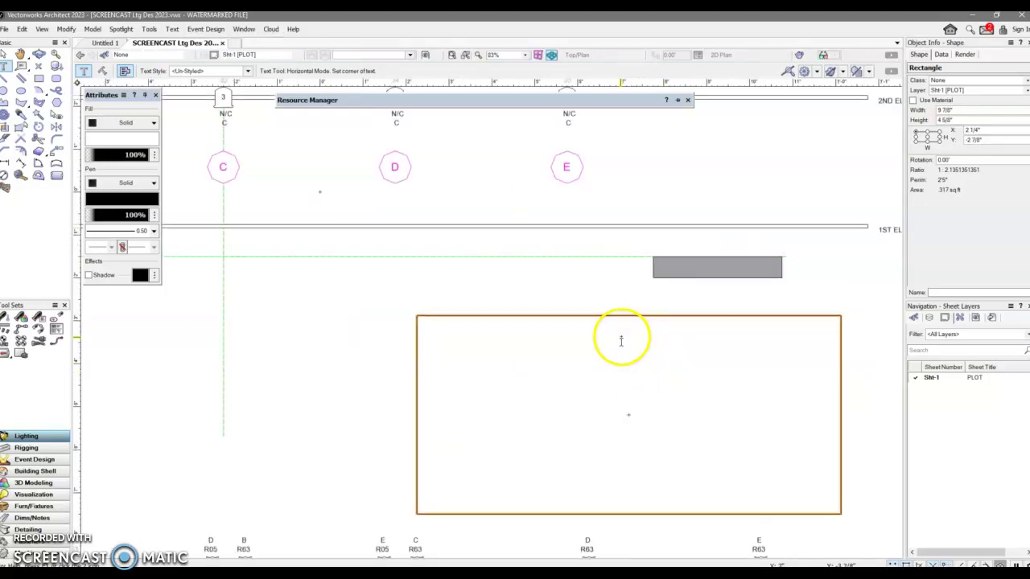
# Add TITLE OF SHOW, TITLE OF DRAWING and SCALE labels, then start a label right of SCALE
pyautogui.click(621, 342)
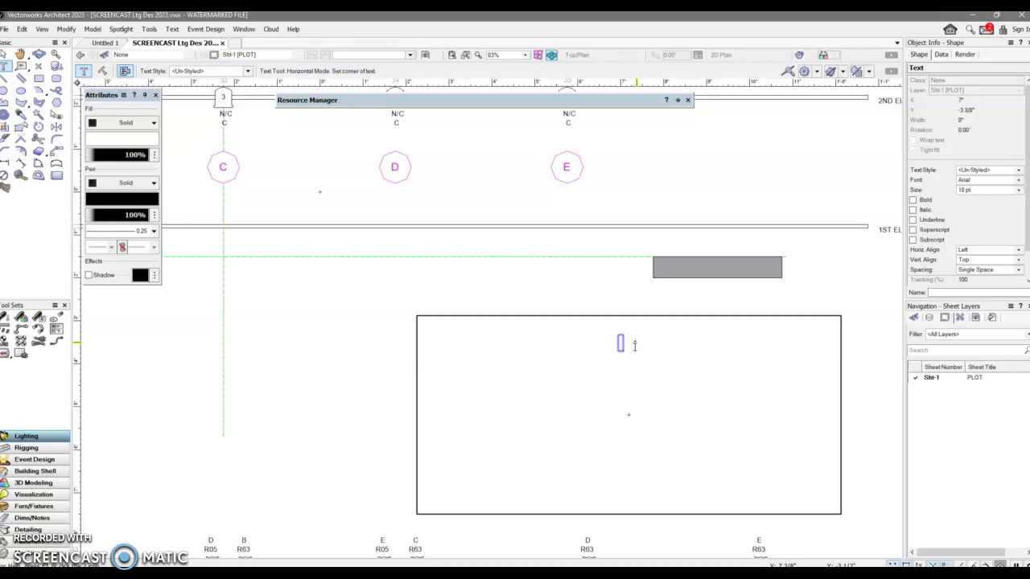
pyautogui.write('1ITLE')
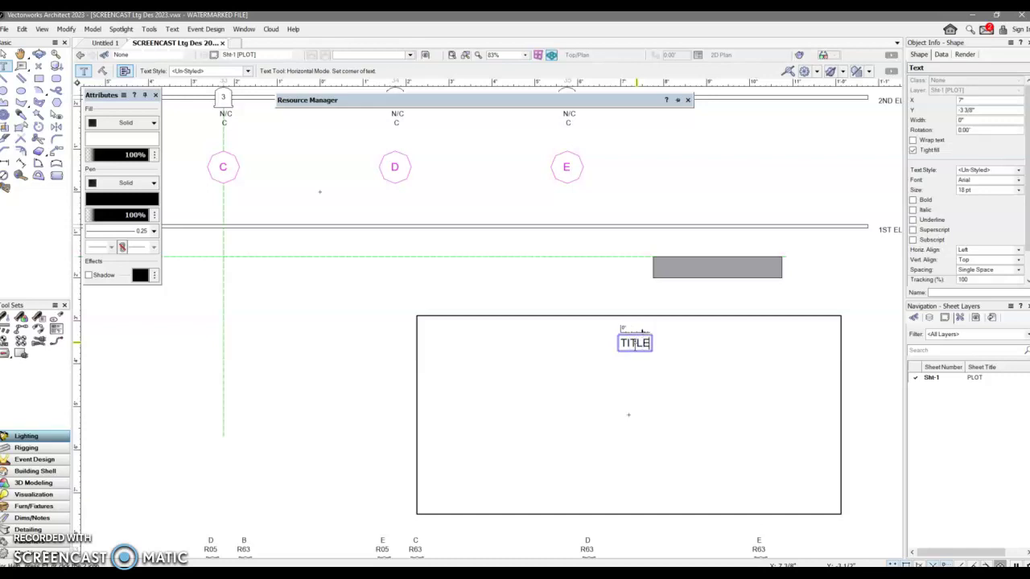
pyautogui.write(' OF SHOW')
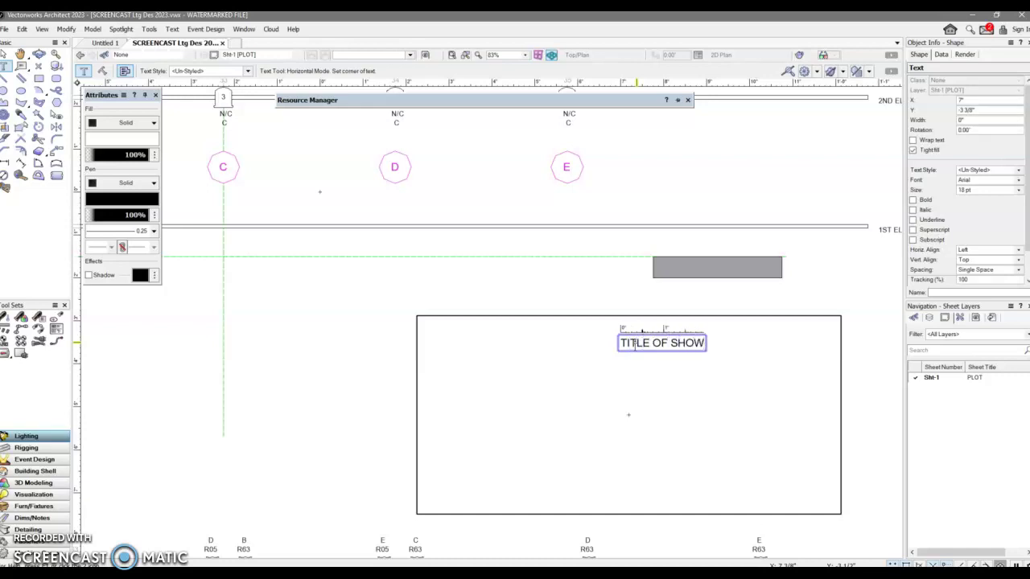
pyautogui.click(652, 375)
pyautogui.click(626, 375)
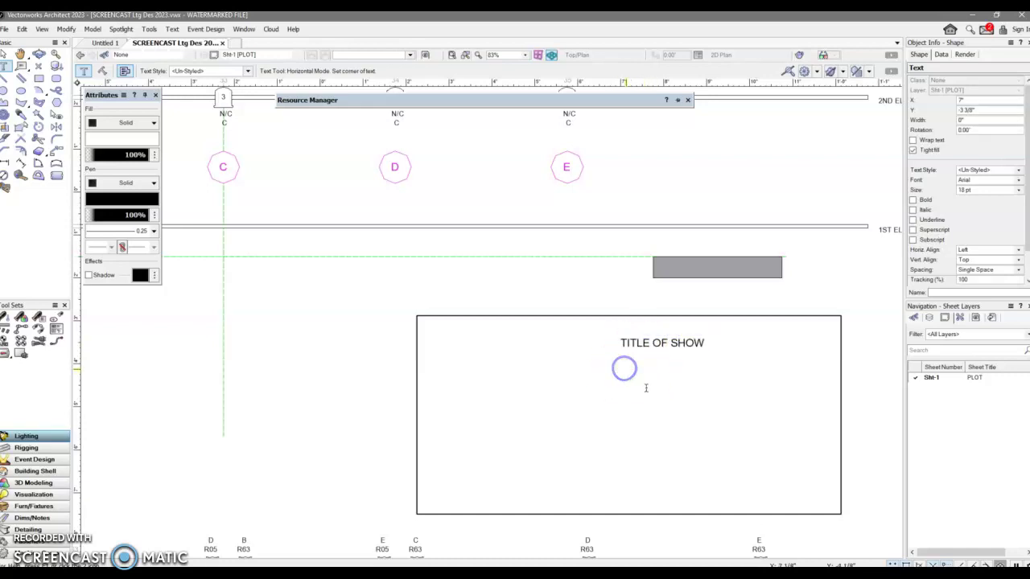
pyautogui.write('TITLE OF')
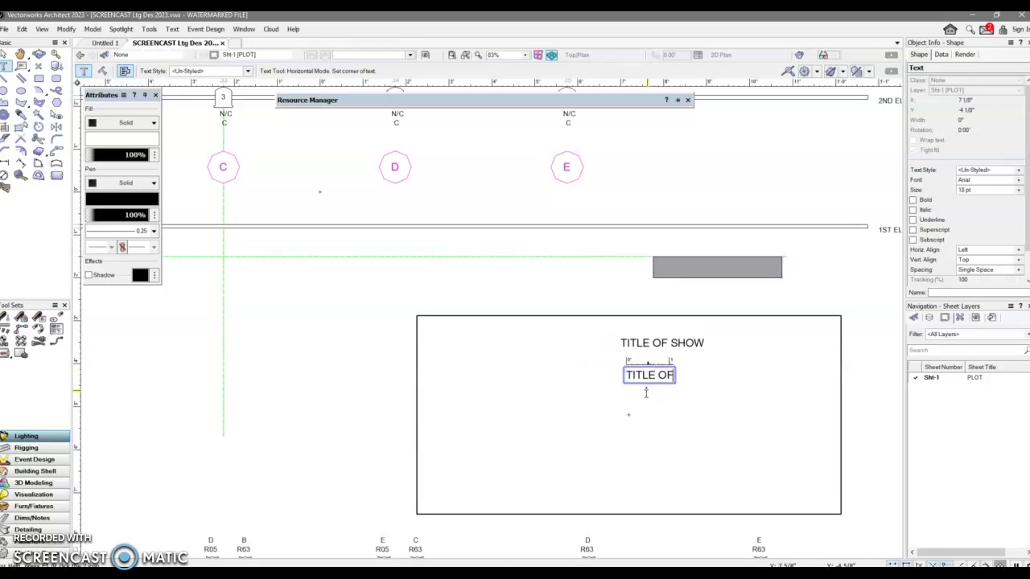
pyautogui.write(' DRAWING')
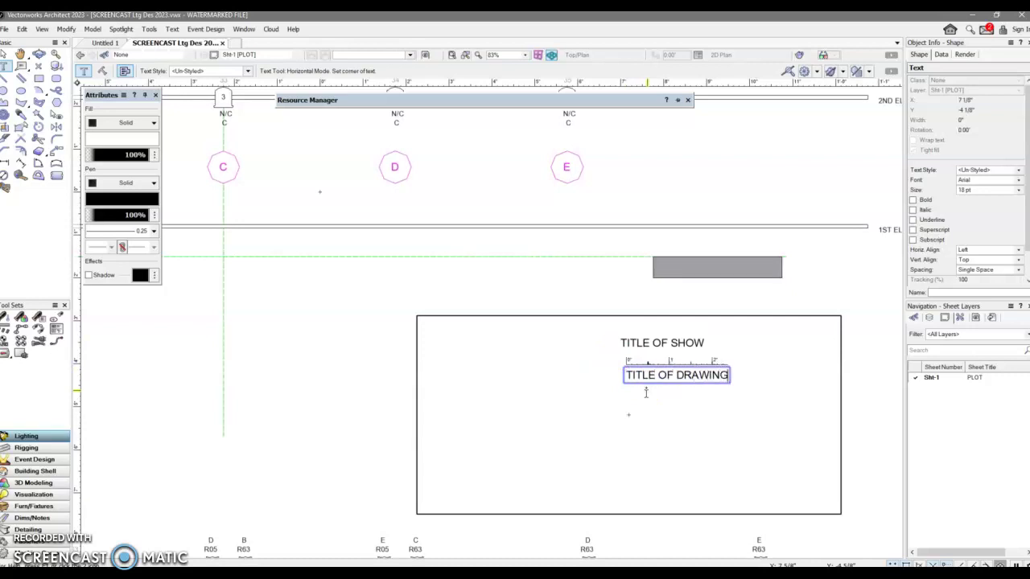
pyautogui.click(564, 404)
pyautogui.write('C')
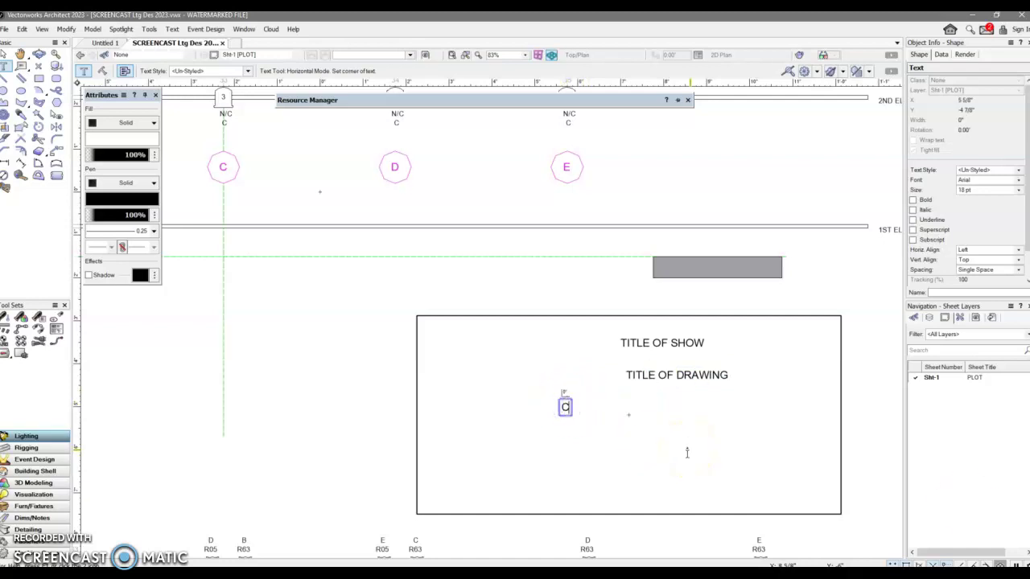
pyautogui.write('CALE')
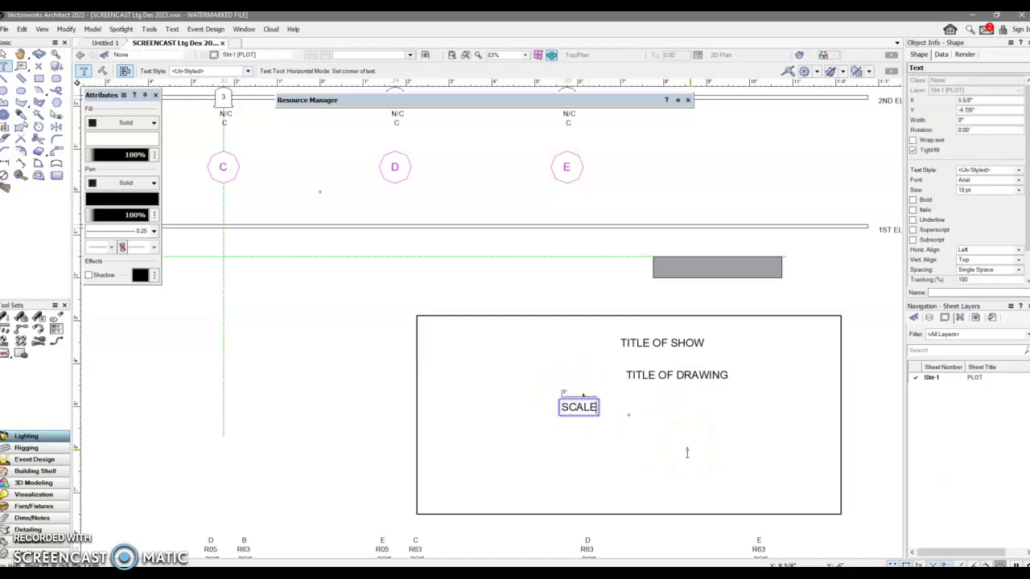
pyautogui.click(689, 400)
# Finish the DATE label and add a two-line DESIGN BY / DRAWN BY label
pyautogui.write('DATE')
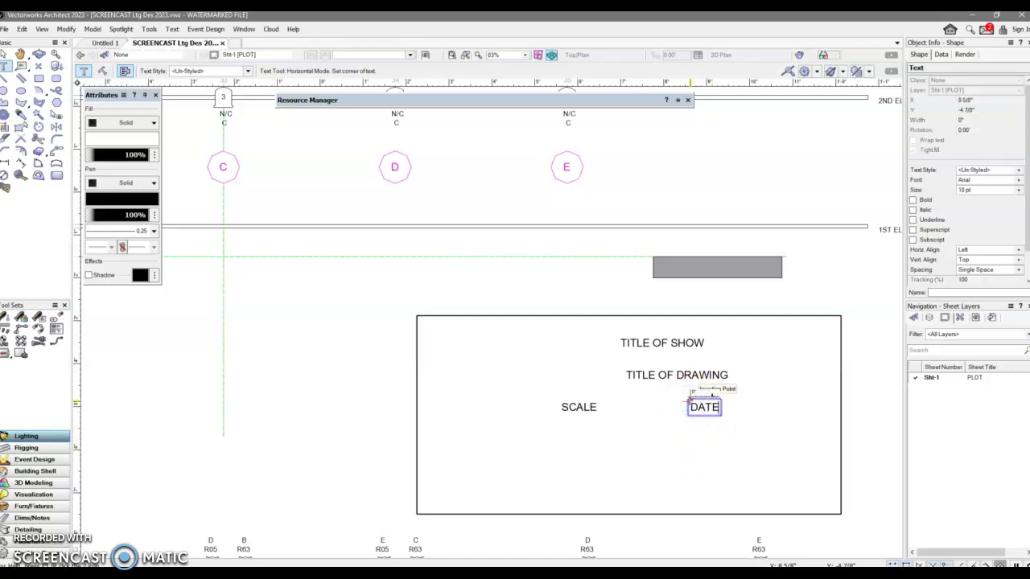
pyautogui.click(470, 441)
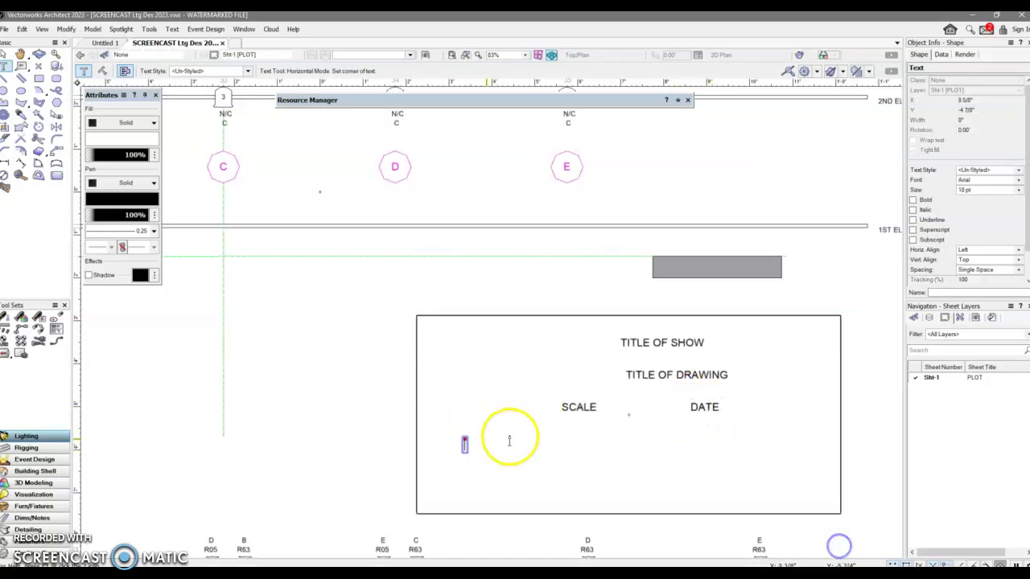
pyautogui.write('DESIGN BY')
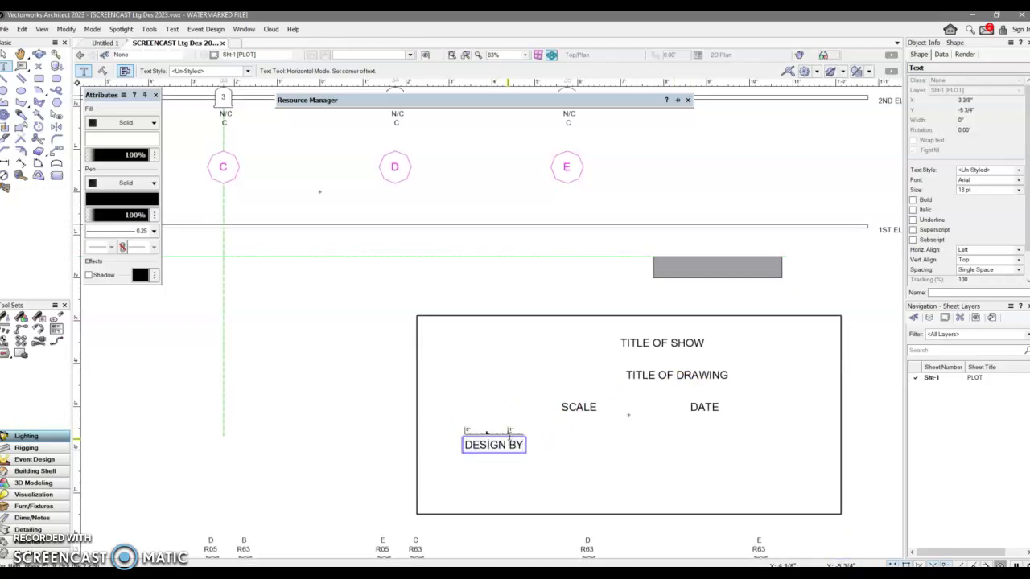
pyautogui.press('Return')
pyautogui.write('DRAWN BY')
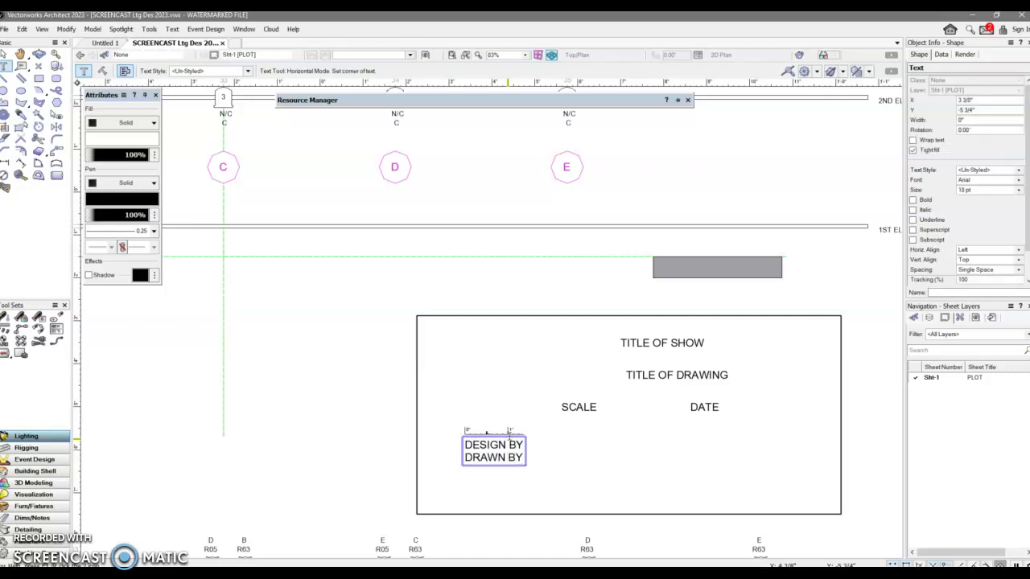
# Add DIRECTOR below DATE and THEATER BY THE GROVE below DRAWN BY
pyautogui.click(653, 436)
pyautogui.write('DIRECTOR')
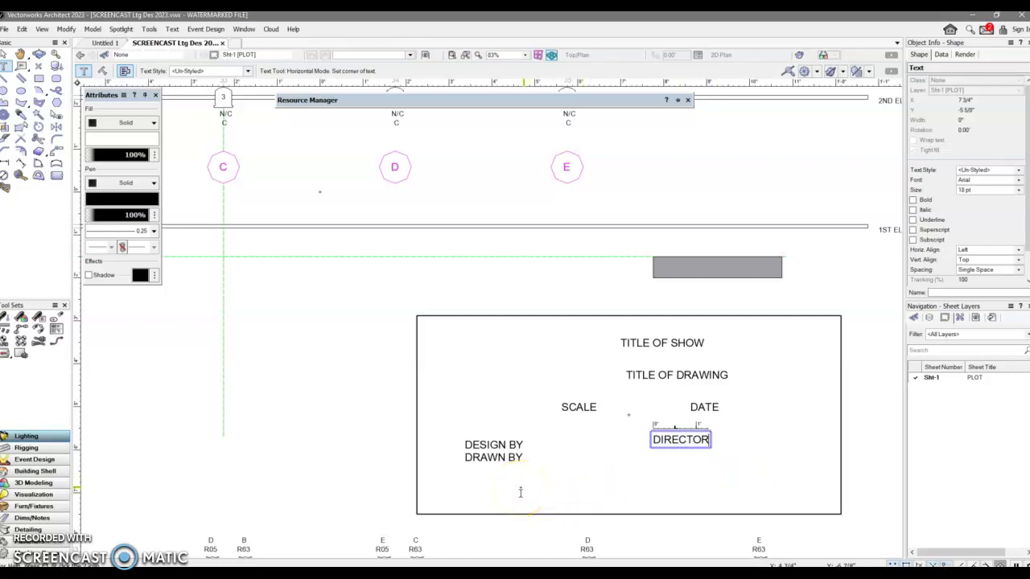
pyautogui.click(519, 490)
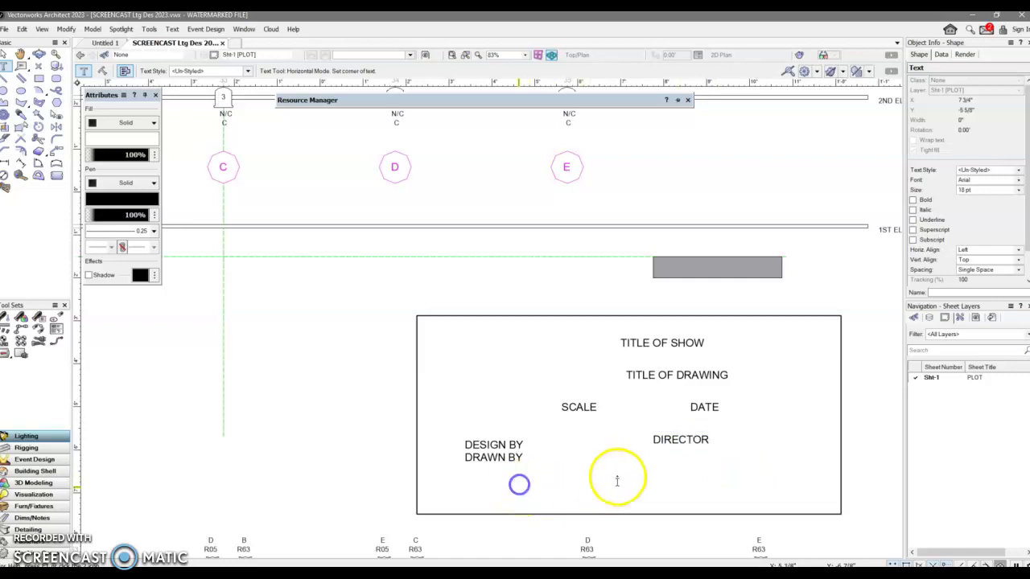
pyautogui.write('THEATER')
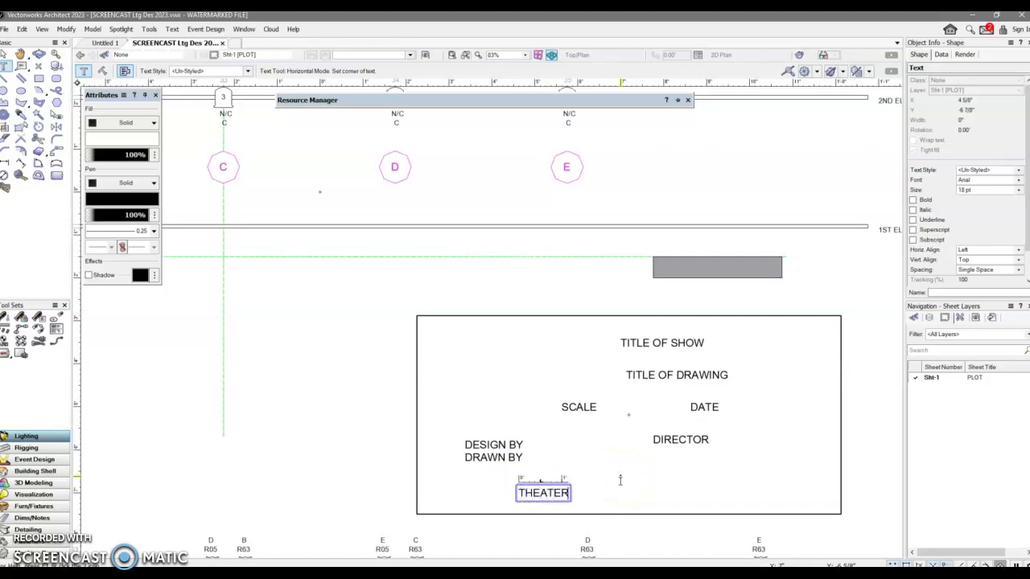
pyautogui.write(' BY THE GROVE')
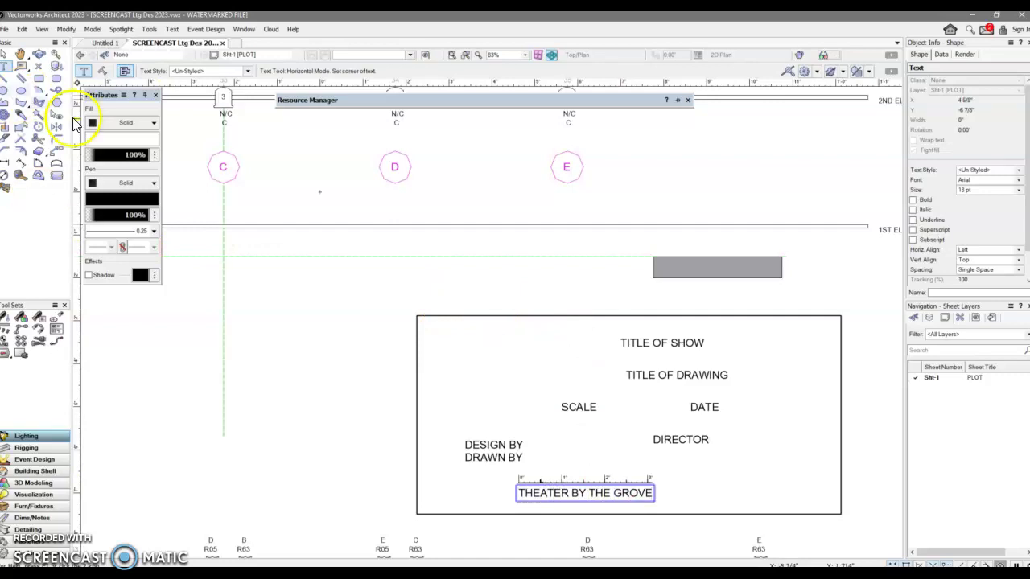
# Finish the last label and set the TITLE OF SHOW text to 24 pt
pyautogui.hotkey('ctrl', 'z')
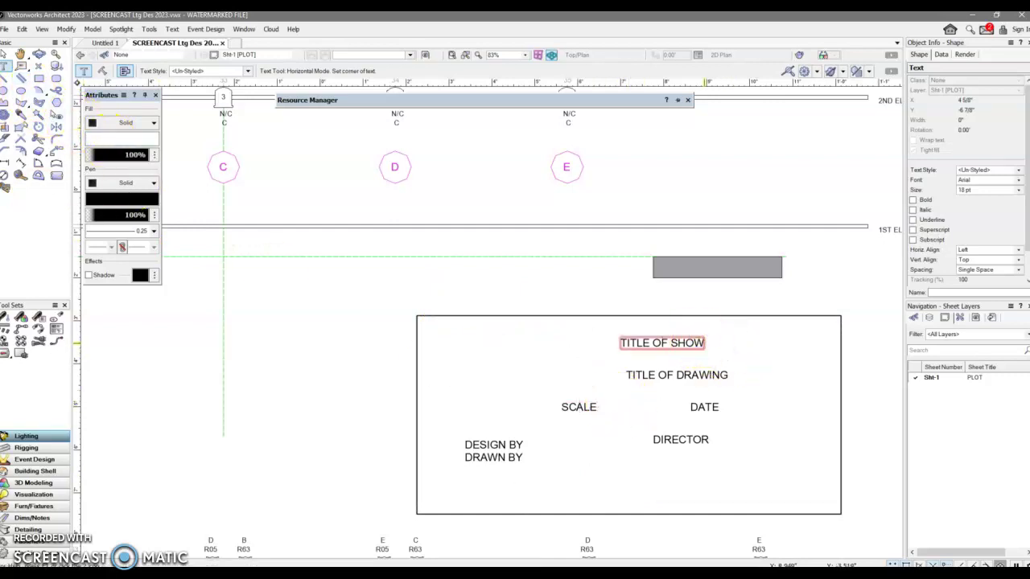
pyautogui.hotkey('ctrl', 'y')
pyautogui.click(700, 343)
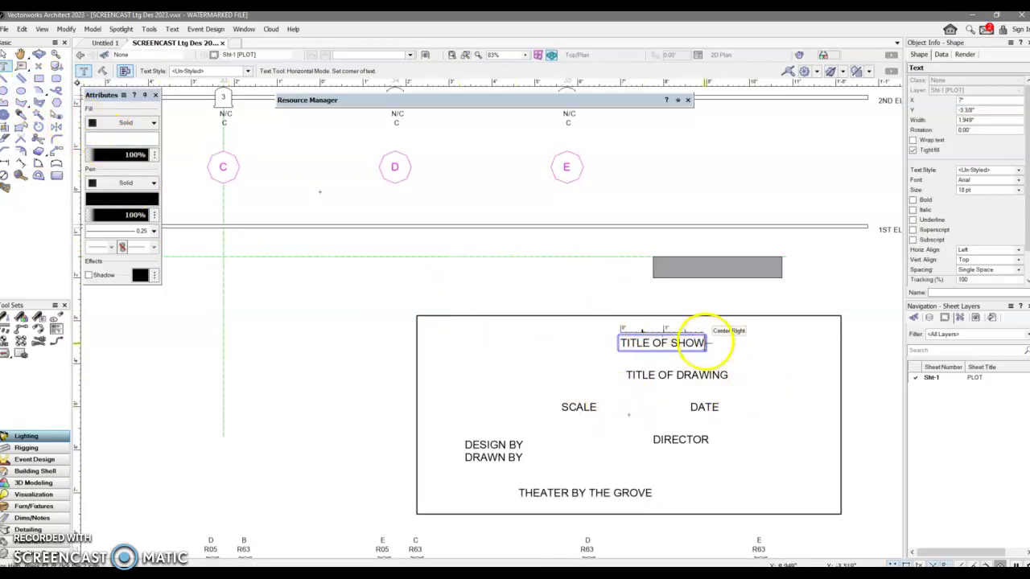
pyautogui.moveTo(705, 343); pyautogui.dragTo(617, 342)
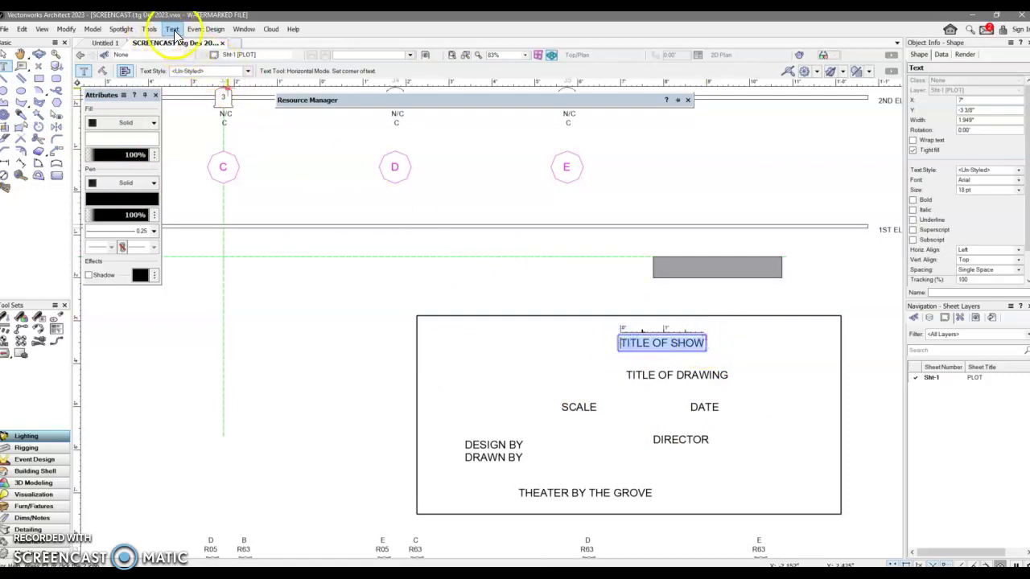
pyautogui.click(172, 29)
pyautogui.moveTo(185, 58)
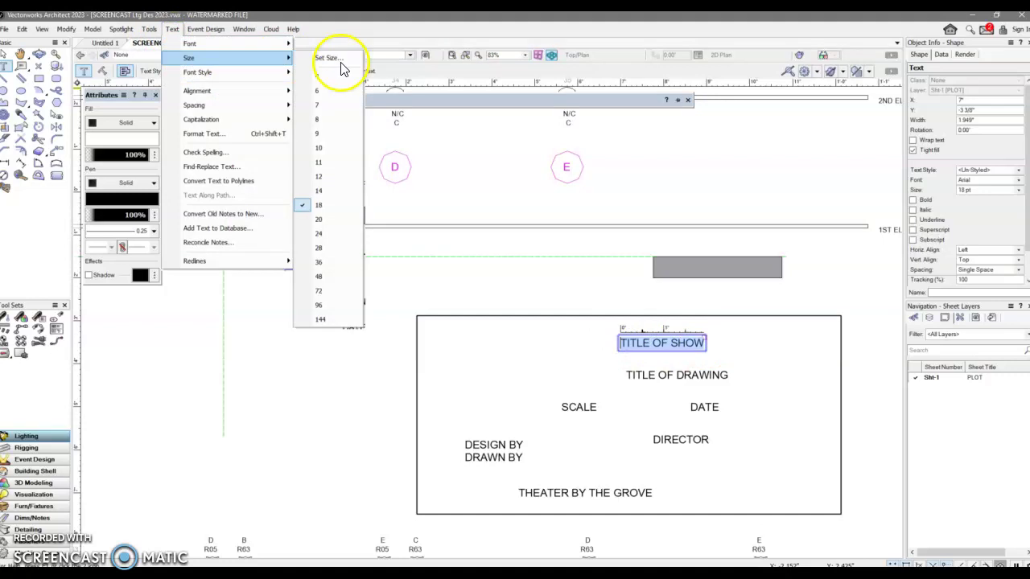
pyautogui.click(323, 234)
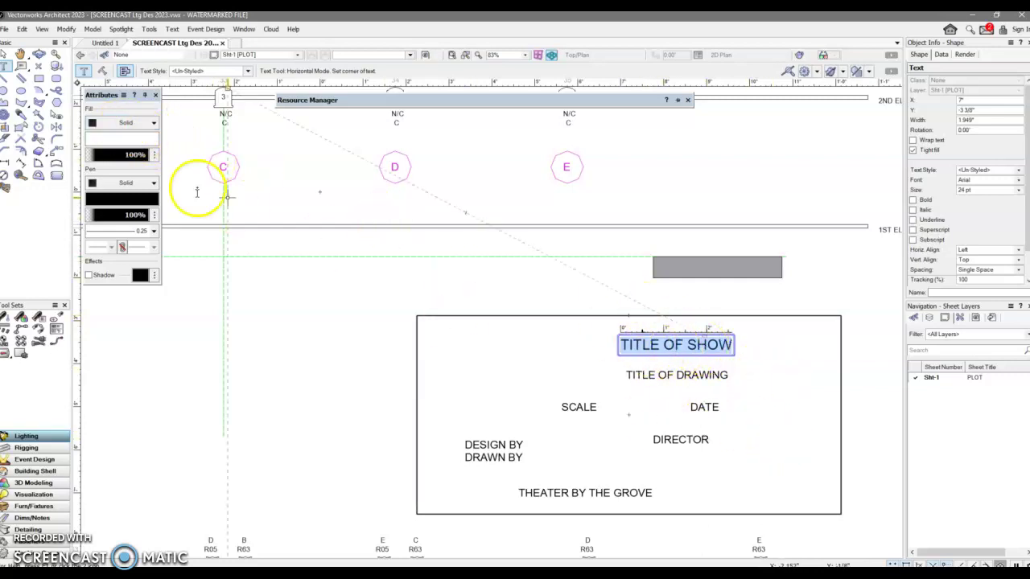
# Move TITLE OF SHOW to the top center of the title block
pyautogui.click(4, 60)
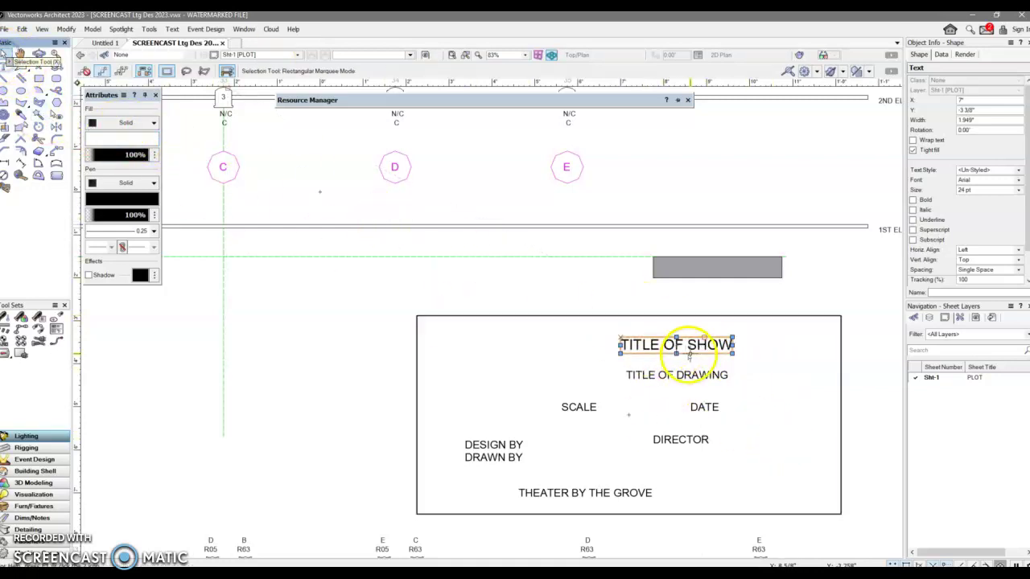
pyautogui.moveTo(678, 343)
pyautogui.mouseDown()
pyautogui.moveTo(603, 319)
pyautogui.moveTo(628, 340)
pyautogui.moveTo(633, 319)
pyautogui.moveTo(621, 346)
pyautogui.moveTo(625, 326)
pyautogui.moveTo(690, 344)
pyautogui.mouseUp()
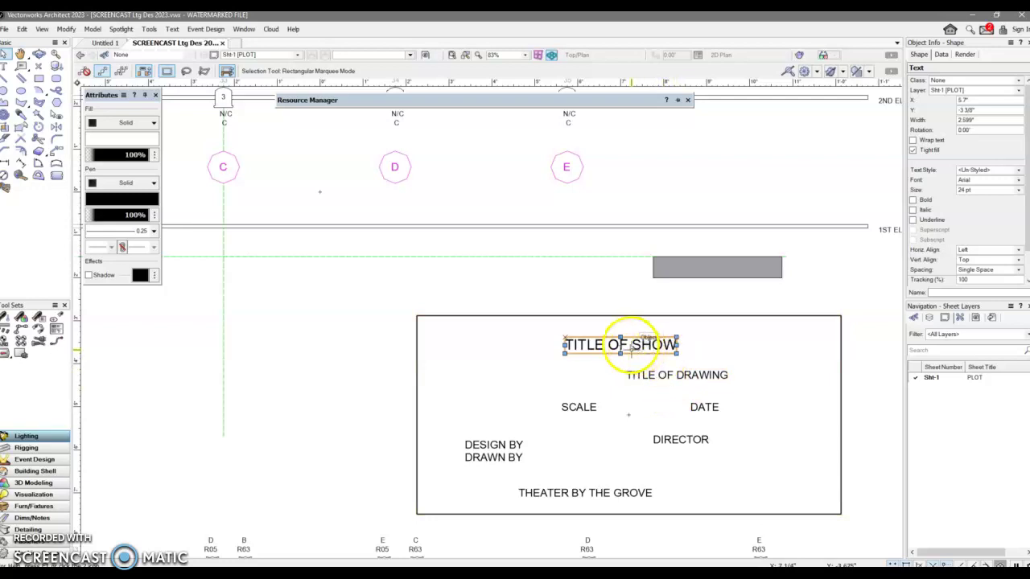
pyautogui.moveTo(620, 336); pyautogui.dragTo(623, 328)
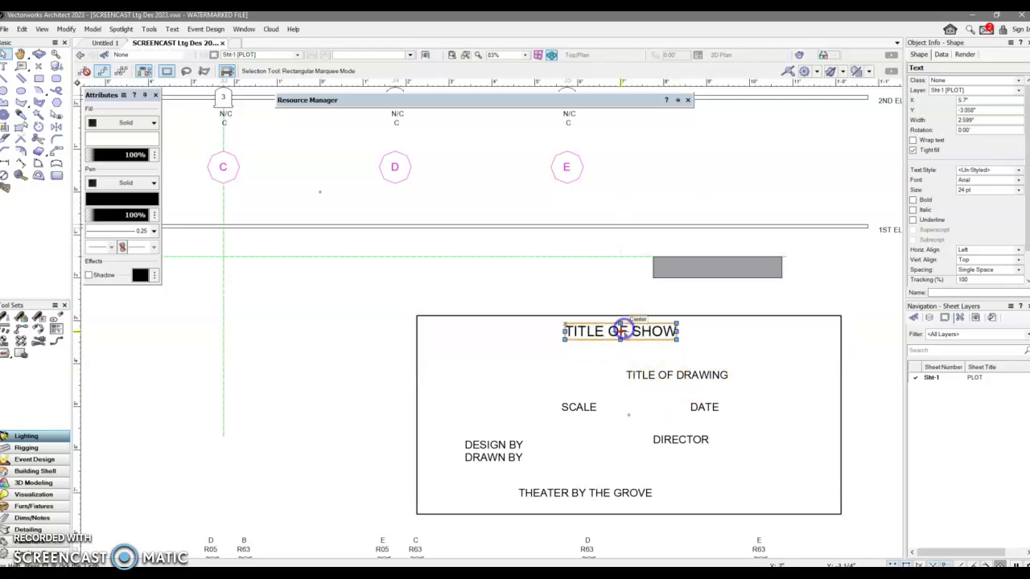
pyautogui.click(677, 375)
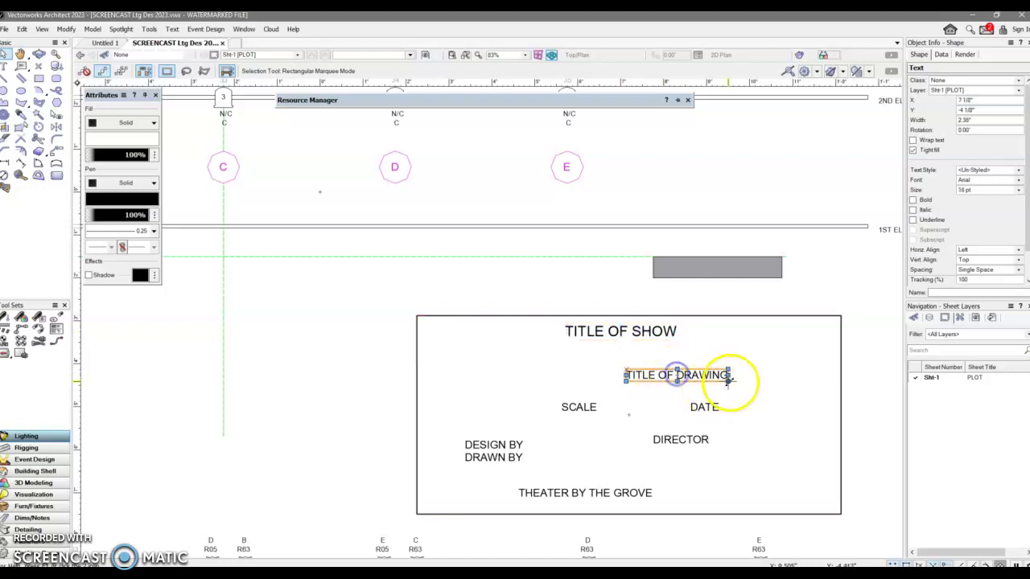
# Select all of the TITLE OF DRAWING text with the Text tool for resizing
pyautogui.click(4, 67)
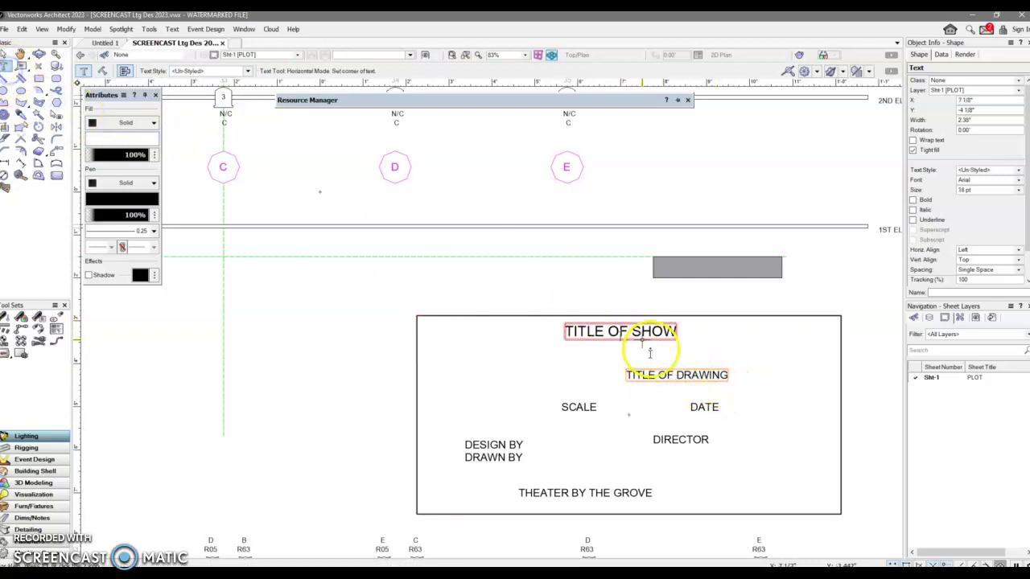
pyautogui.click(729, 375)
pyautogui.moveTo(729, 375); pyautogui.dragTo(638, 371)
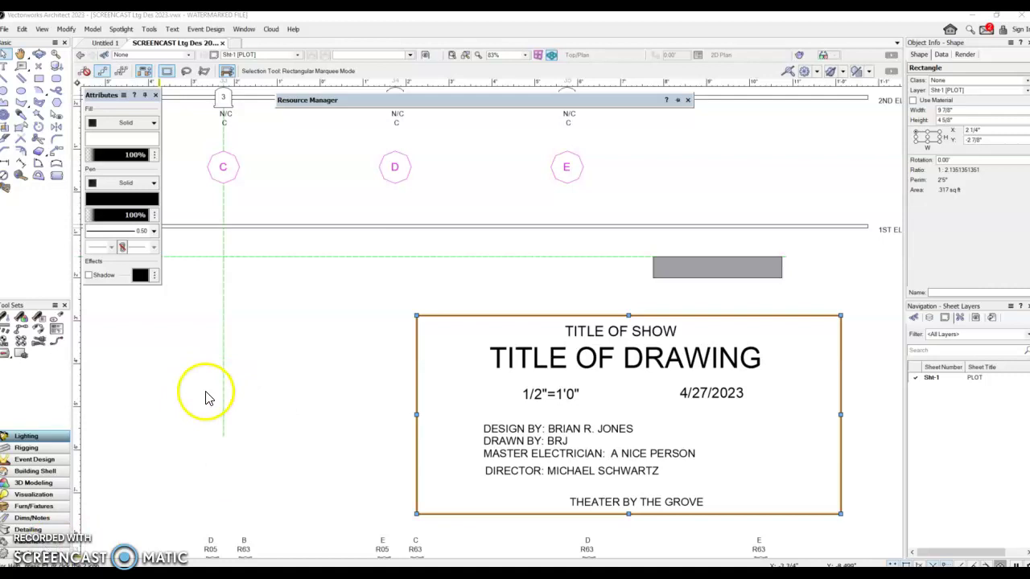
# With the Line tool active, change line thickness to 0.25 then back to 0.50, and clear the selection
pyautogui.click(6, 84)
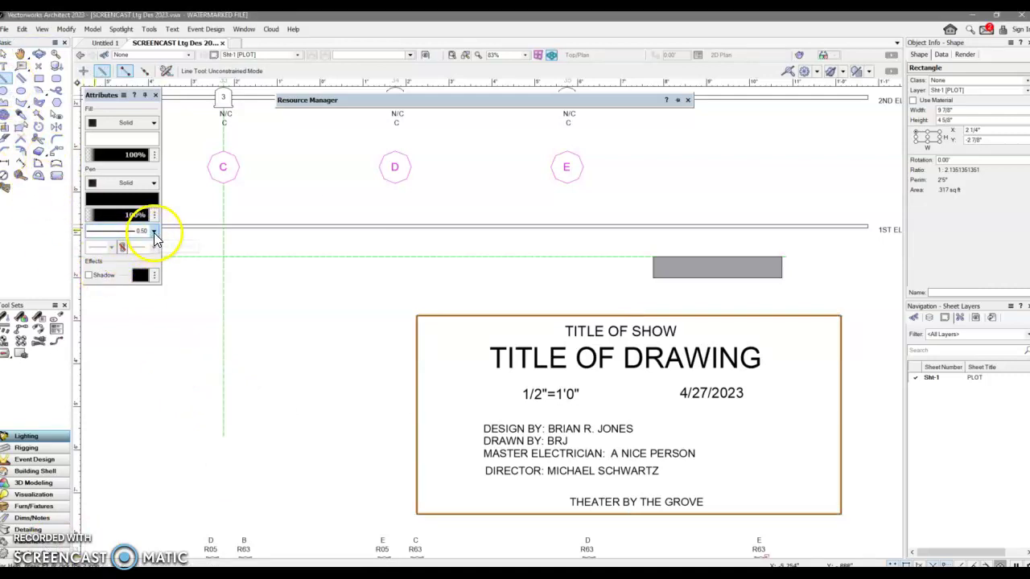
pyautogui.click(153, 231)
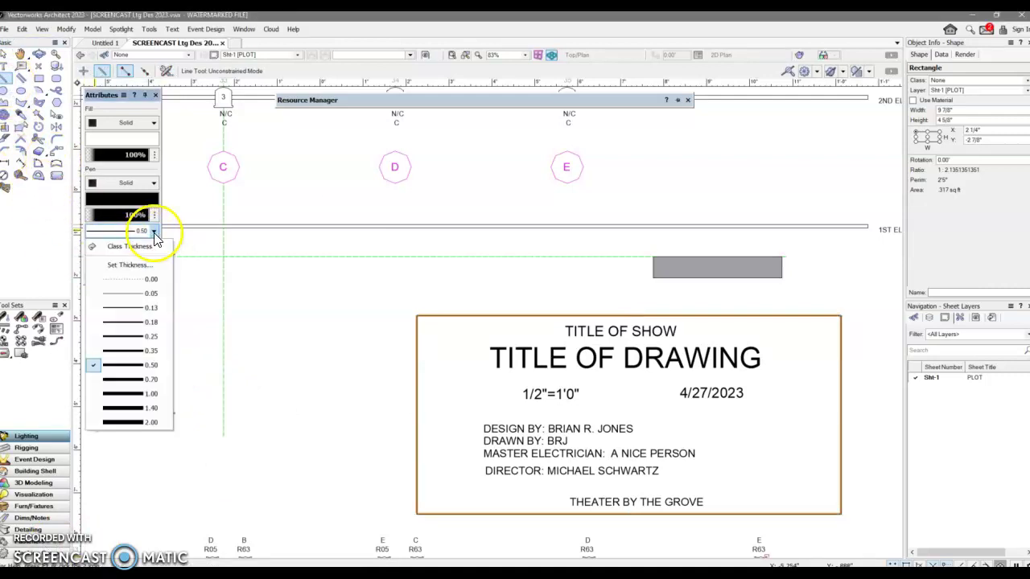
pyautogui.click(147, 341)
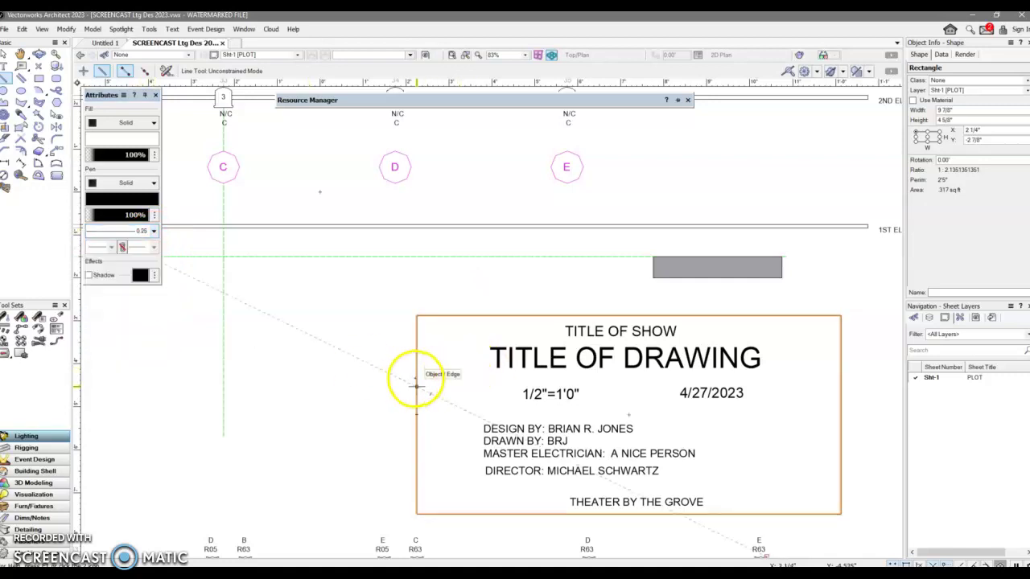
pyautogui.click(154, 232)
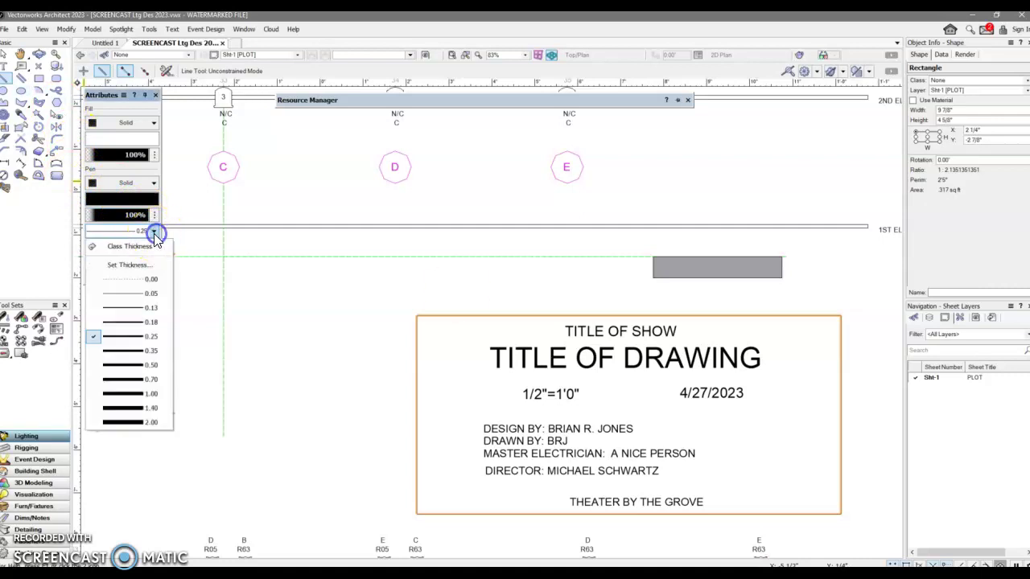
pyautogui.click(149, 367)
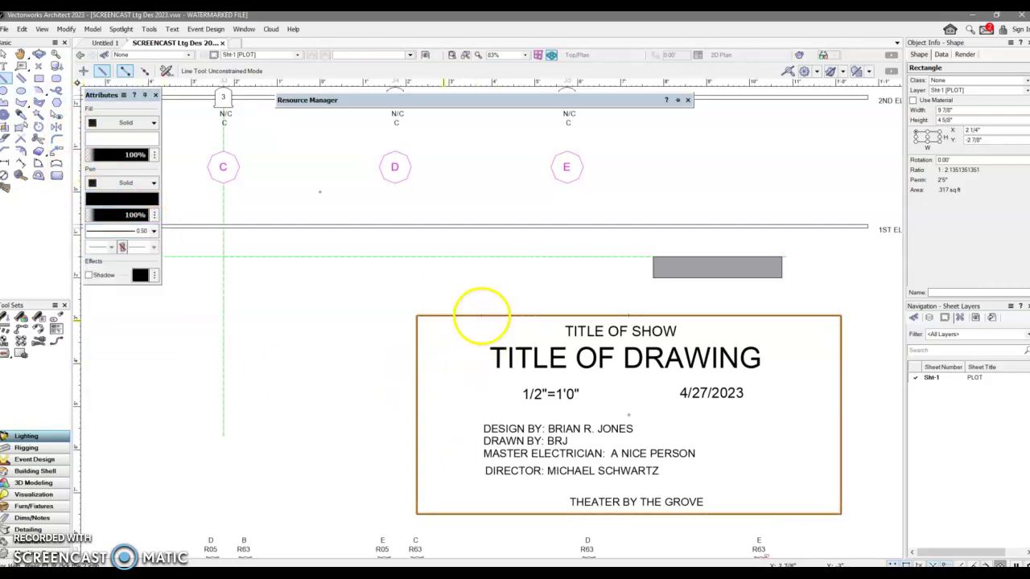
pyautogui.click(6, 55)
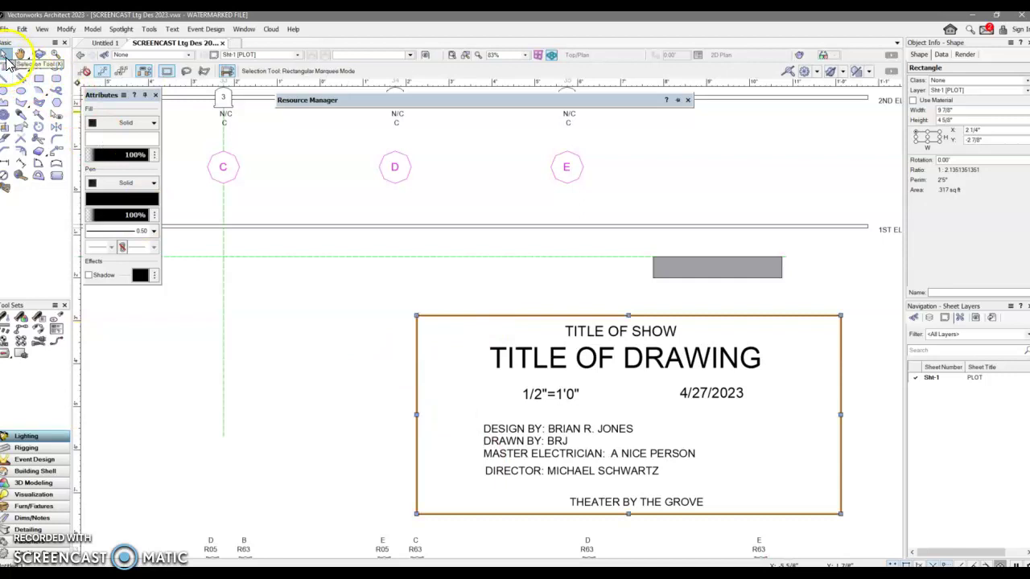
pyautogui.click(333, 294)
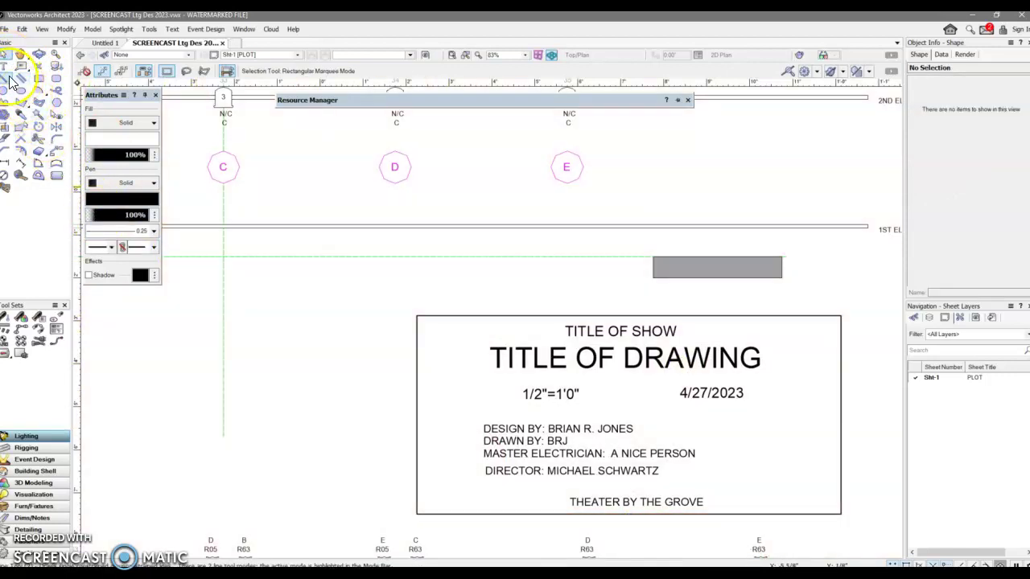
# Draw two horizontal dividers across the title block and a vertical one between scale and date
pyautogui.click(9, 78)
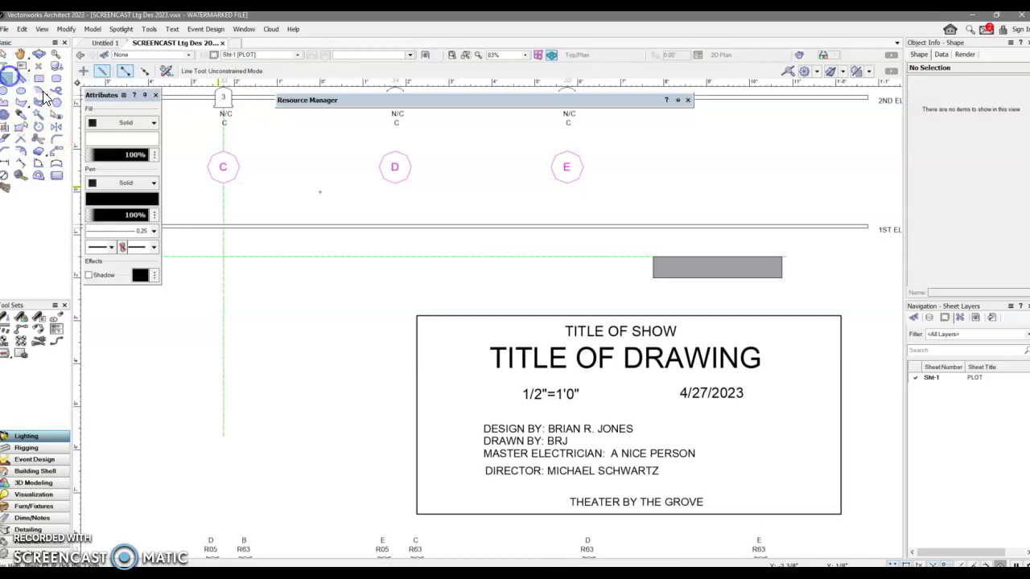
pyautogui.click(416, 380)
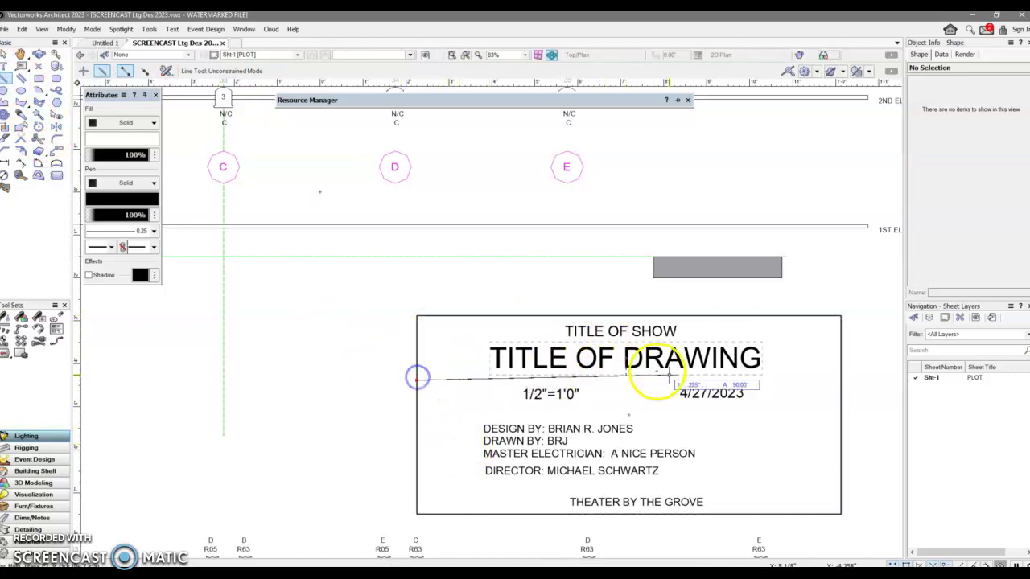
pyautogui.click(841, 380)
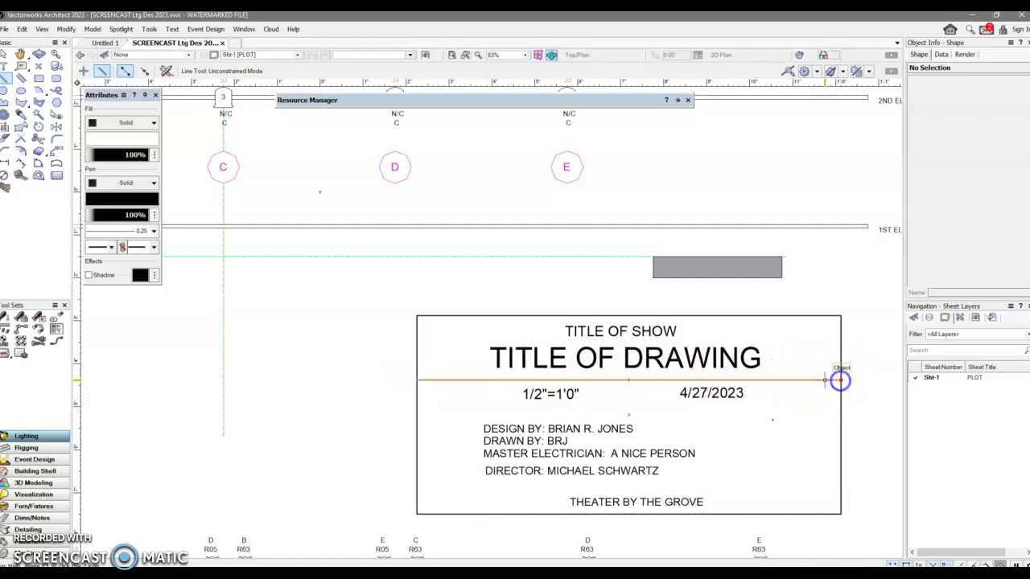
pyautogui.click(416, 415)
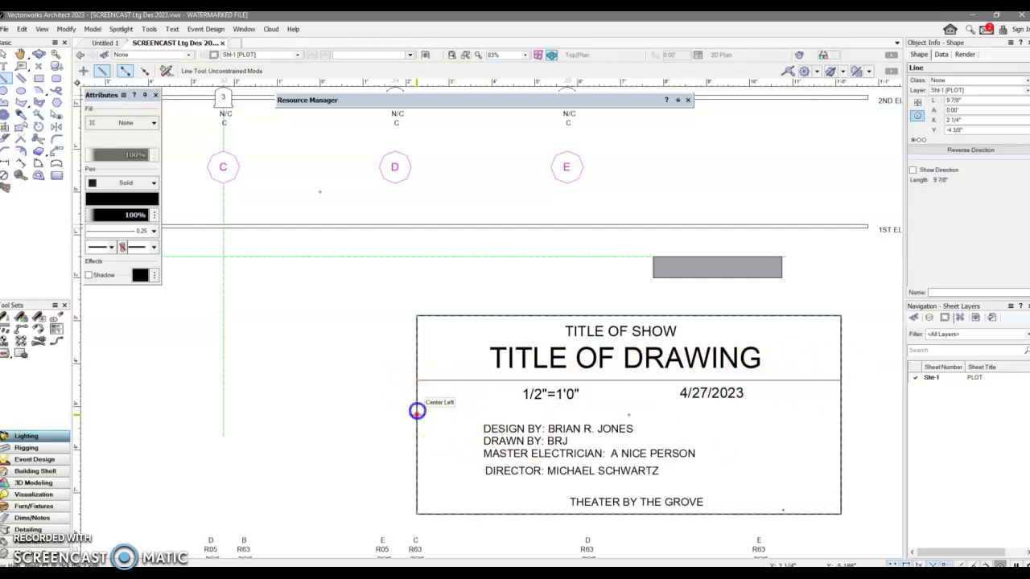
pyautogui.click(837, 415)
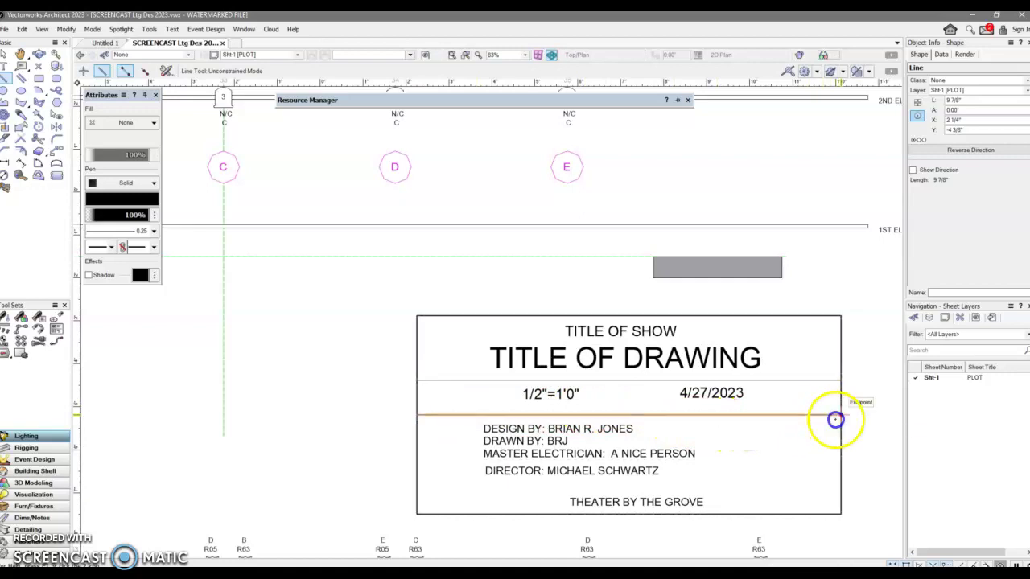
pyautogui.click(629, 380)
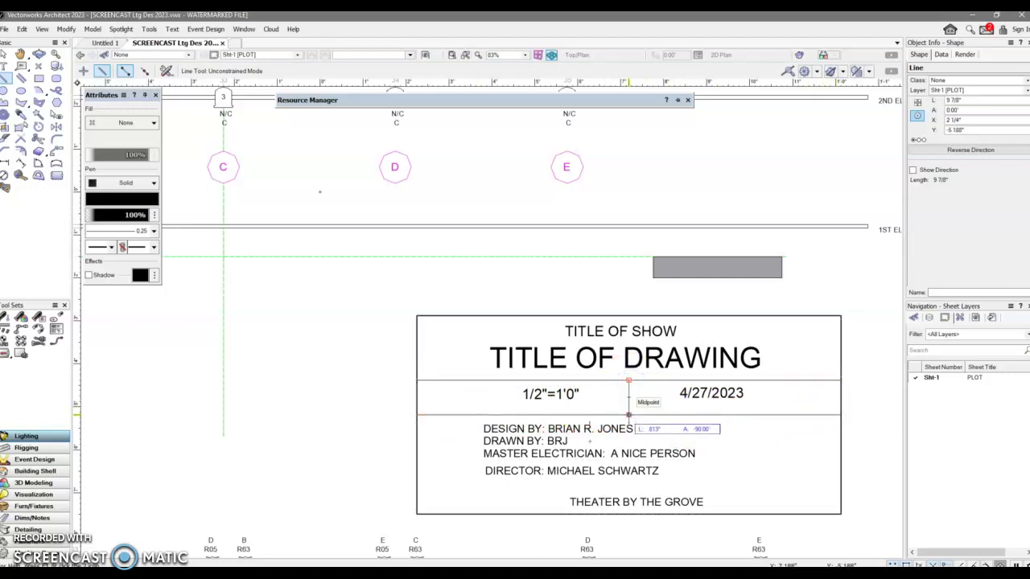
pyautogui.click(628, 415)
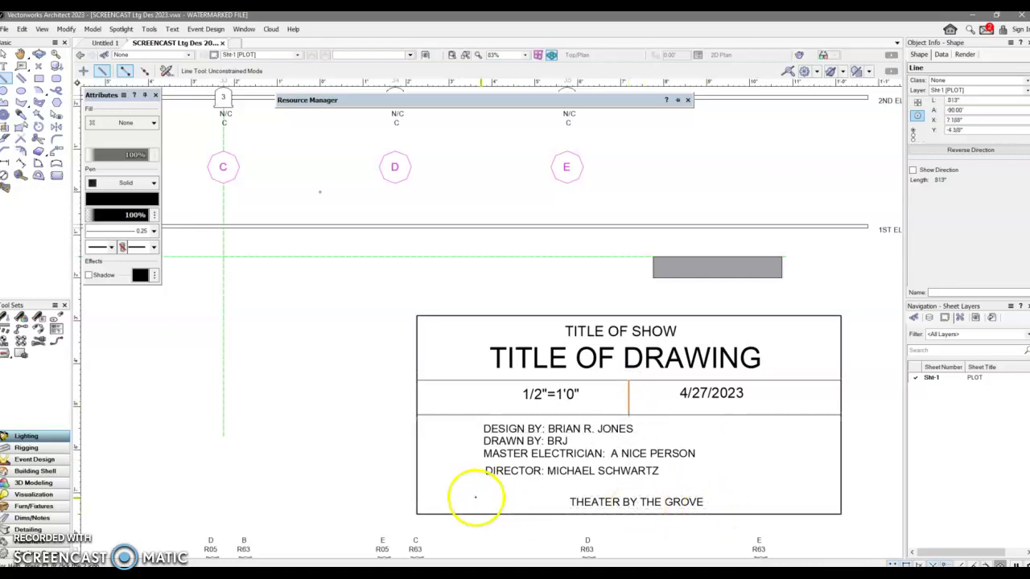
# Draw a divider above THEATER BY THE GROVE, then select all and zoom to the whole sheet
pyautogui.click(416, 487)
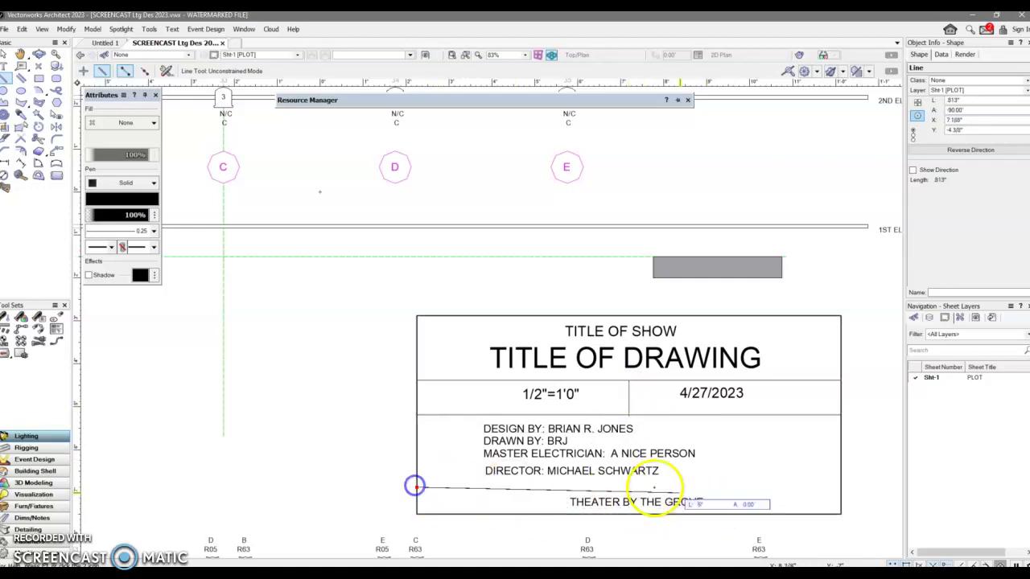
pyautogui.click(840, 487)
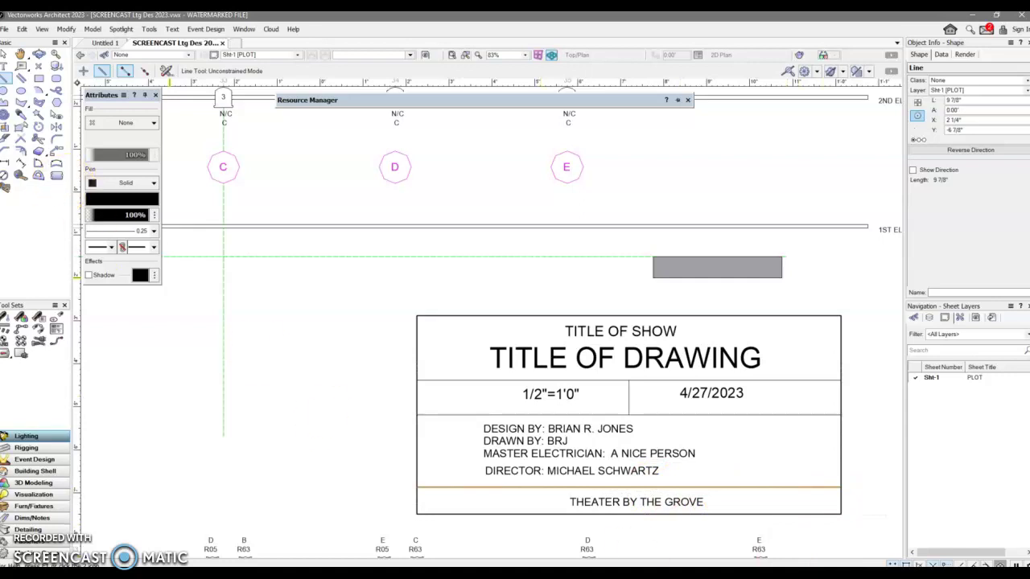
pyautogui.hotkey('ctrl', 'a')
pyautogui.hotkey('ctrl', '4')
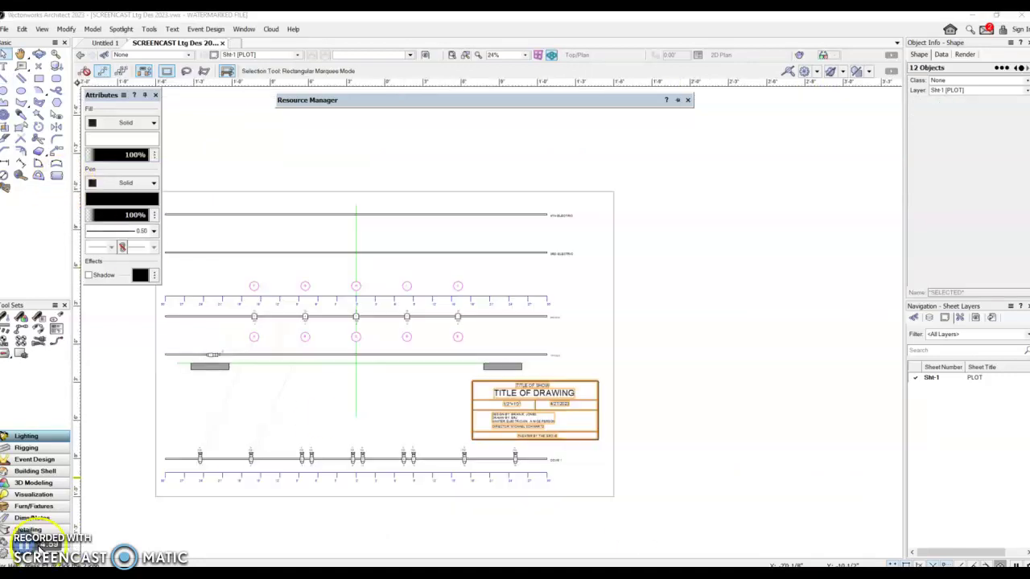
# Insert an Instrument Summary key beside the title block at 0° rotation and open its settings
pyautogui.click(57, 330)
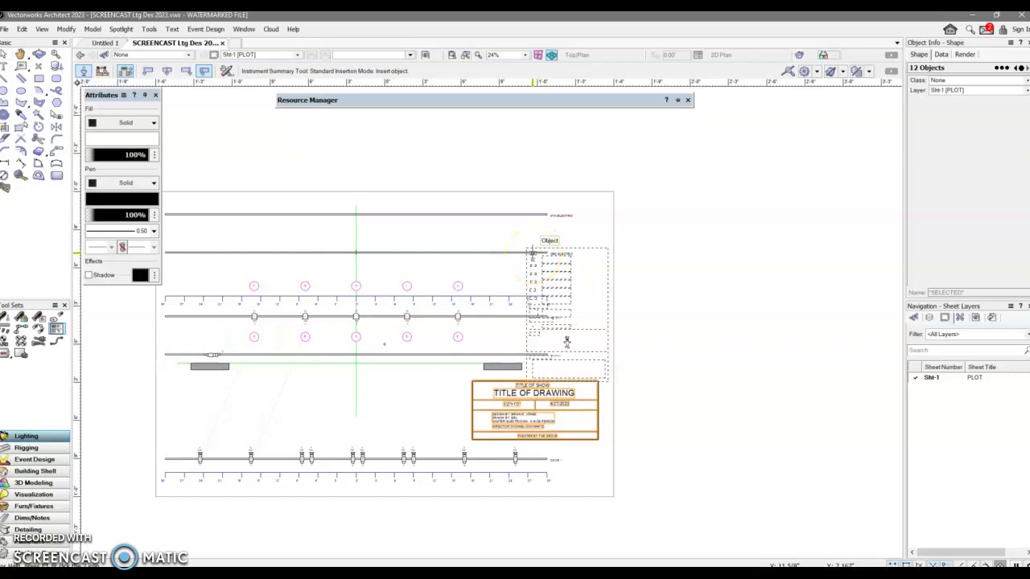
pyautogui.click(531, 320)
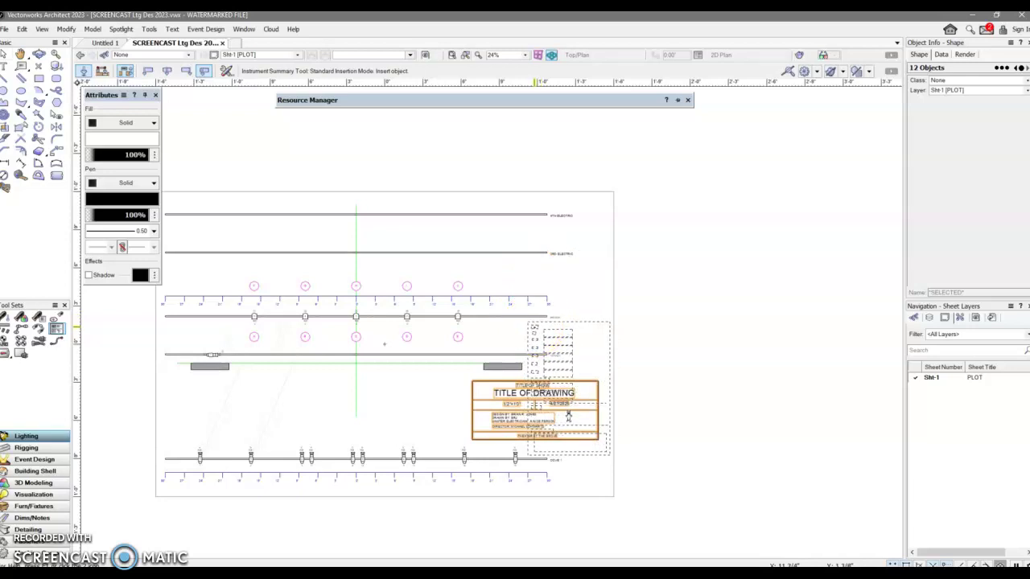
pyautogui.click(531, 326)
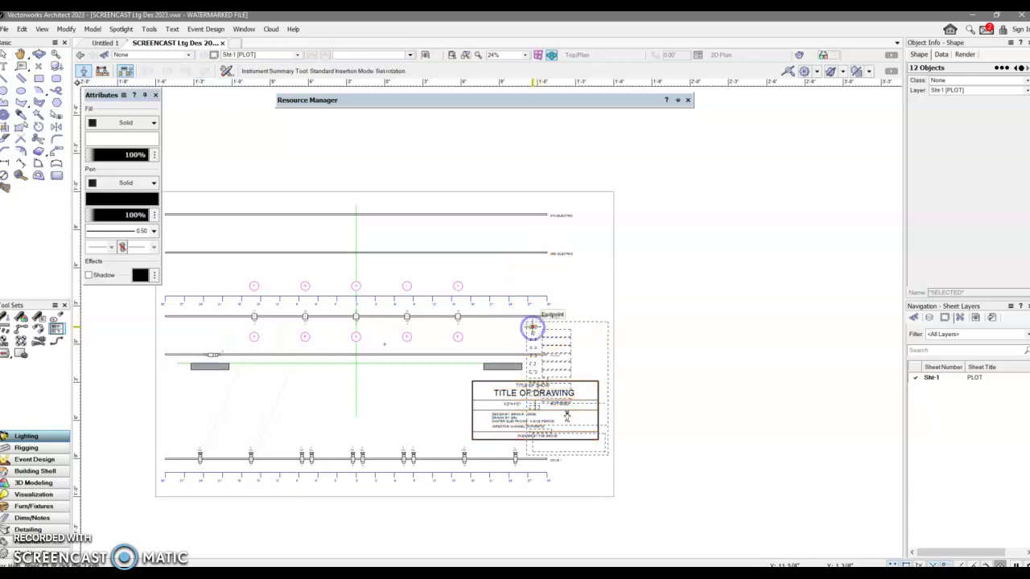
pyautogui.click(576, 328)
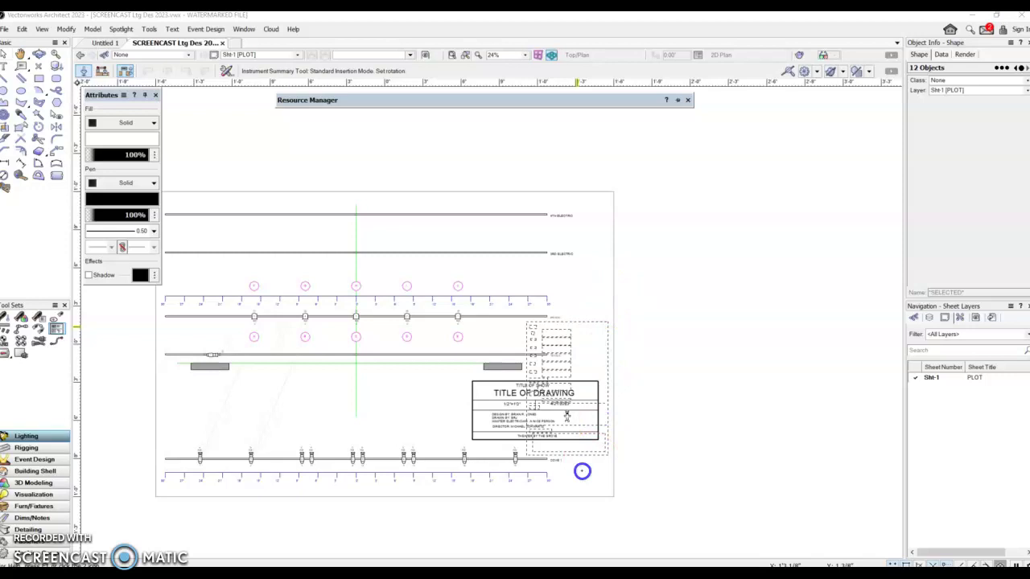
pyautogui.click(581, 472)
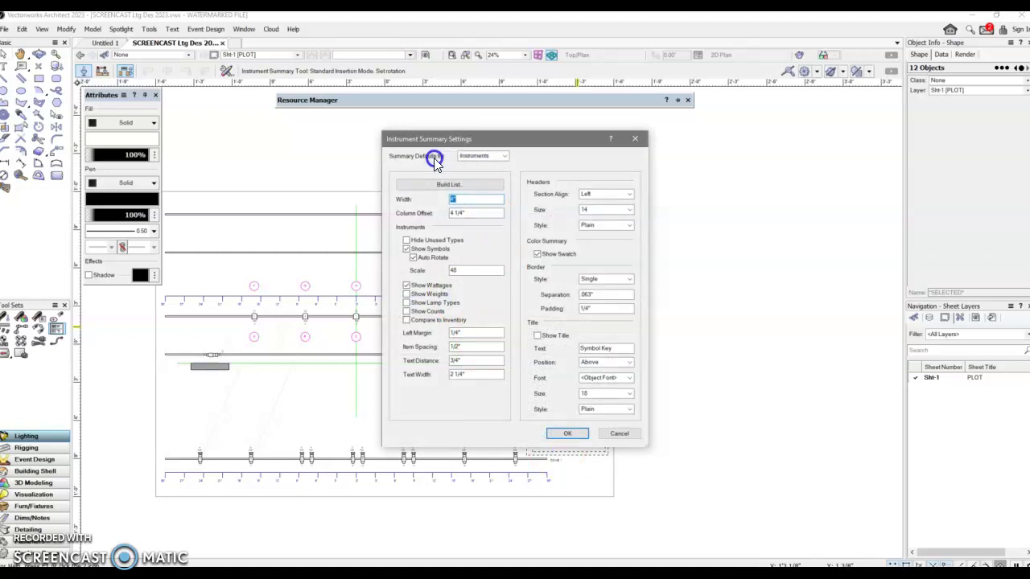
# Make the summary default to Instruments with a width of 3 and confirm to create the key
pyautogui.click(493, 161)
pyautogui.click(479, 166)
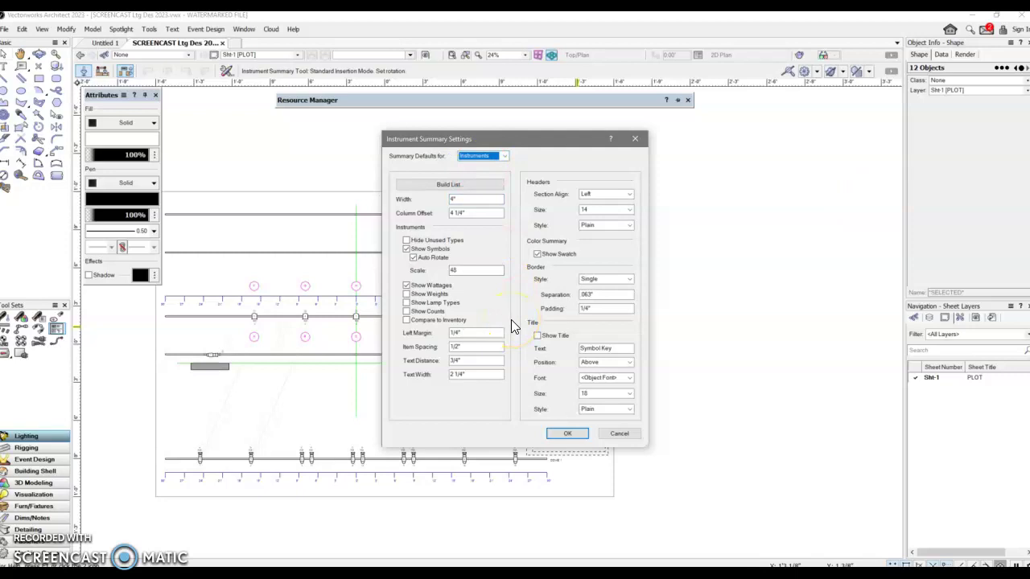
pyautogui.click(456, 199)
pyautogui.doubleClick(455, 198)
pyautogui.write('3')
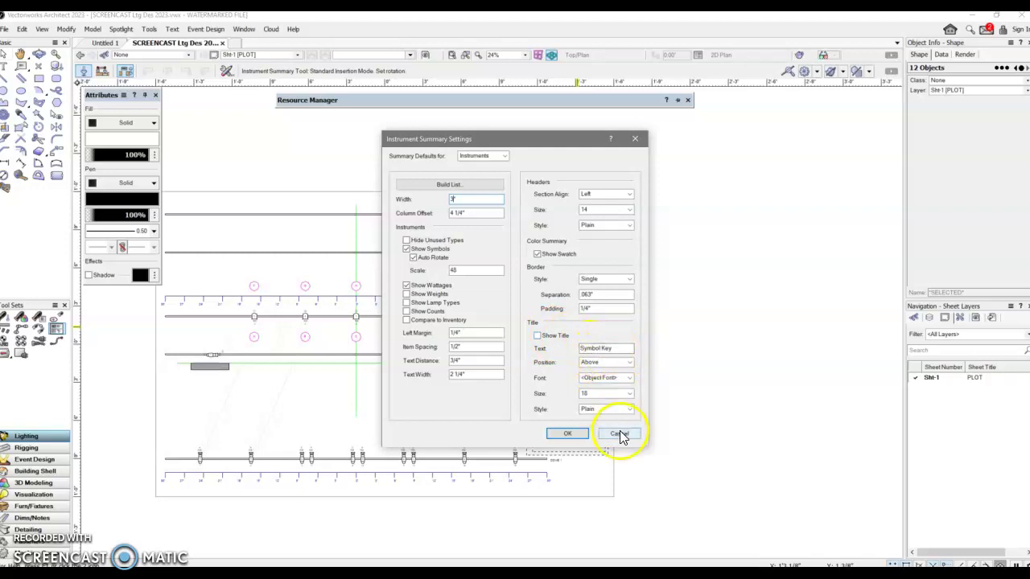
pyautogui.click(571, 435)
pyautogui.click(570, 434)
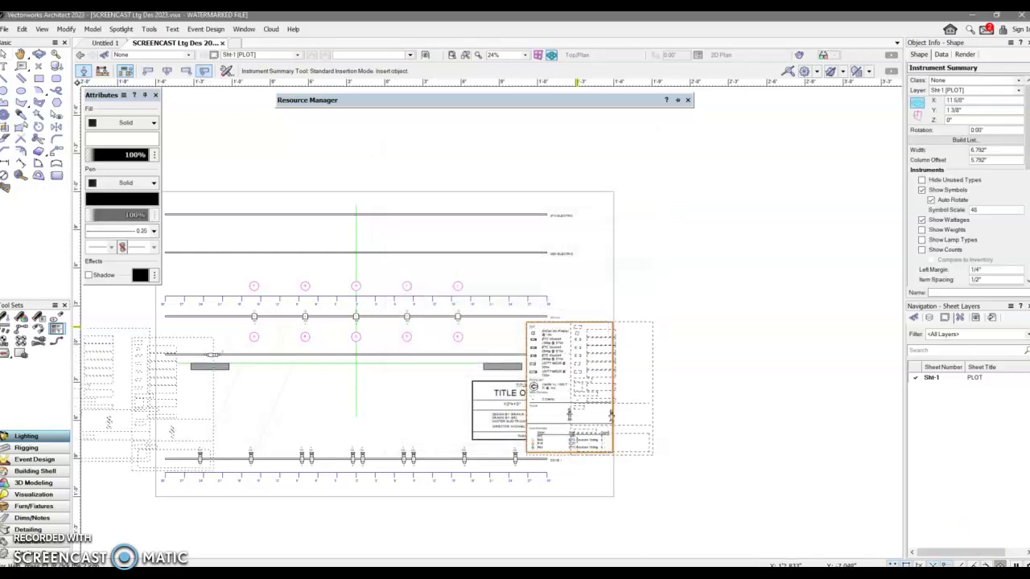
# Move the Instrument Summary key to the right, clear of the title block
pyautogui.click(597, 439)
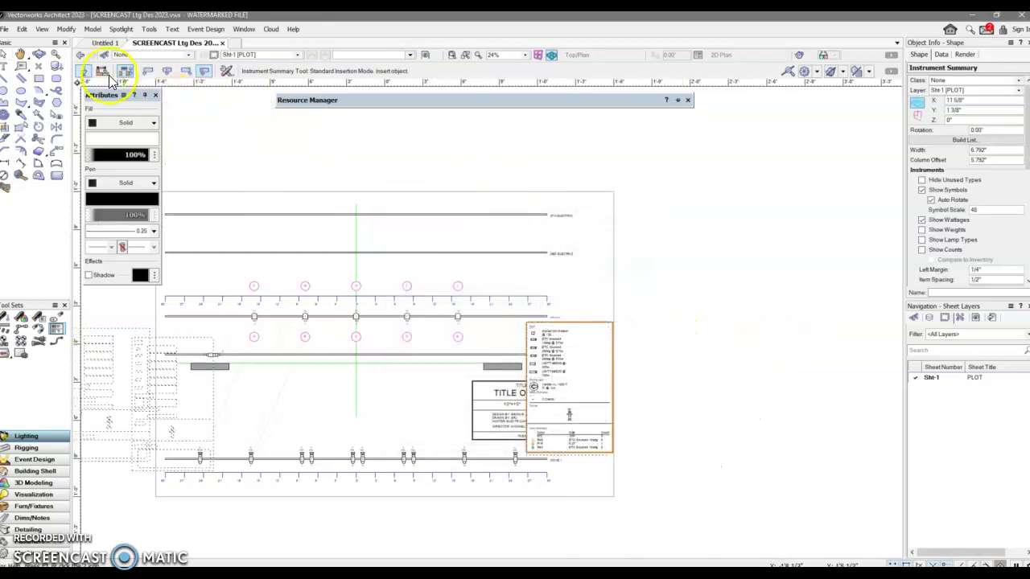
pyautogui.click(21, 57)
pyautogui.click(6, 56)
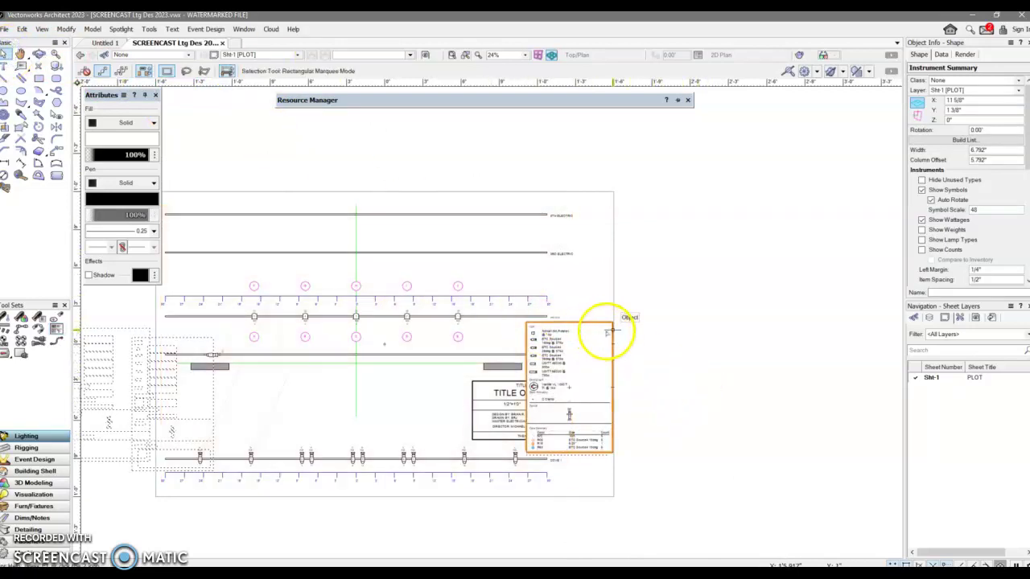
pyautogui.moveTo(610, 322); pyautogui.dragTo(685, 324)
pyautogui.click(765, 361)
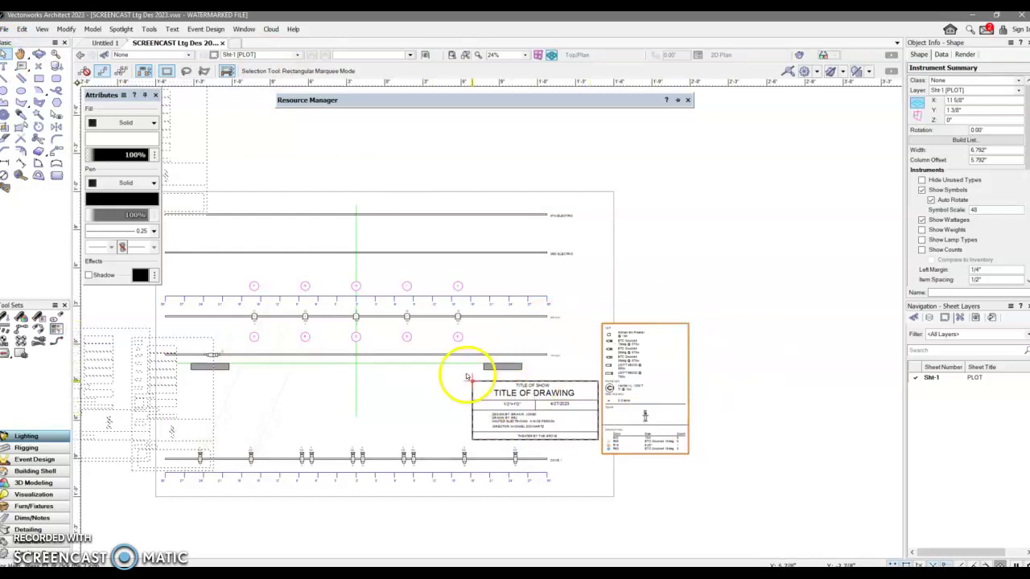
# Select the title block and reposition it and the summary key so they sit side by side
pyautogui.moveTo(466, 376); pyautogui.dragTo(494, 442)
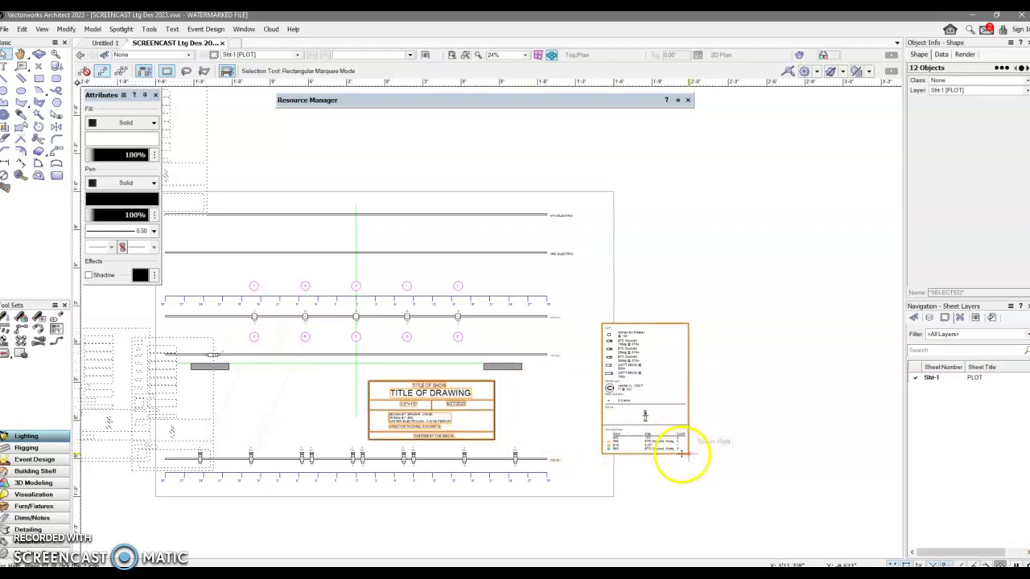
pyautogui.moveTo(683, 454); pyautogui.dragTo(609, 445)
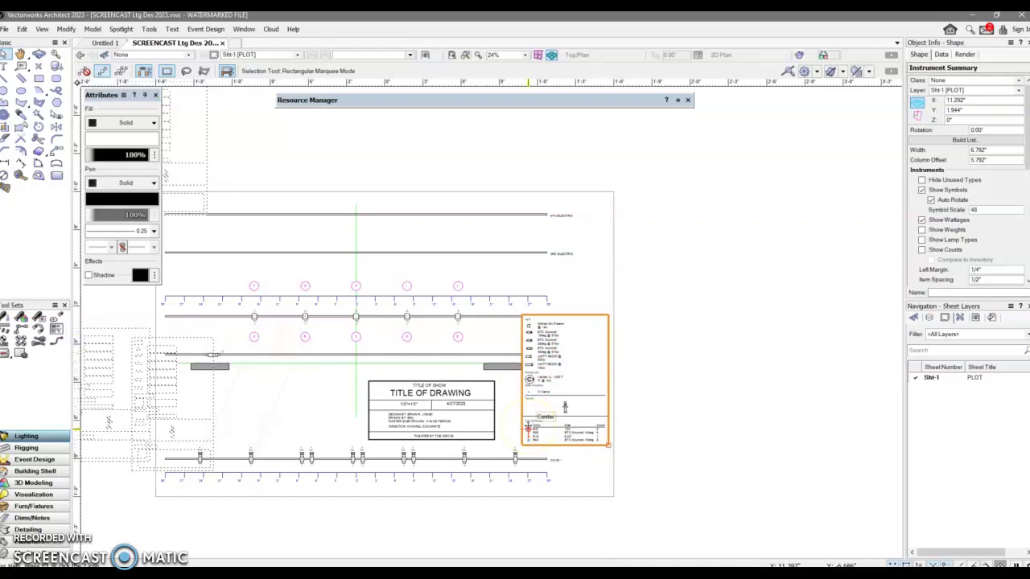
pyautogui.moveTo(528, 427)
pyautogui.mouseDown()
pyautogui.moveTo(512, 318)
pyautogui.moveTo(500, 367)
pyautogui.moveTo(491, 316)
pyautogui.moveTo(528, 473)
pyautogui.mouseUp()
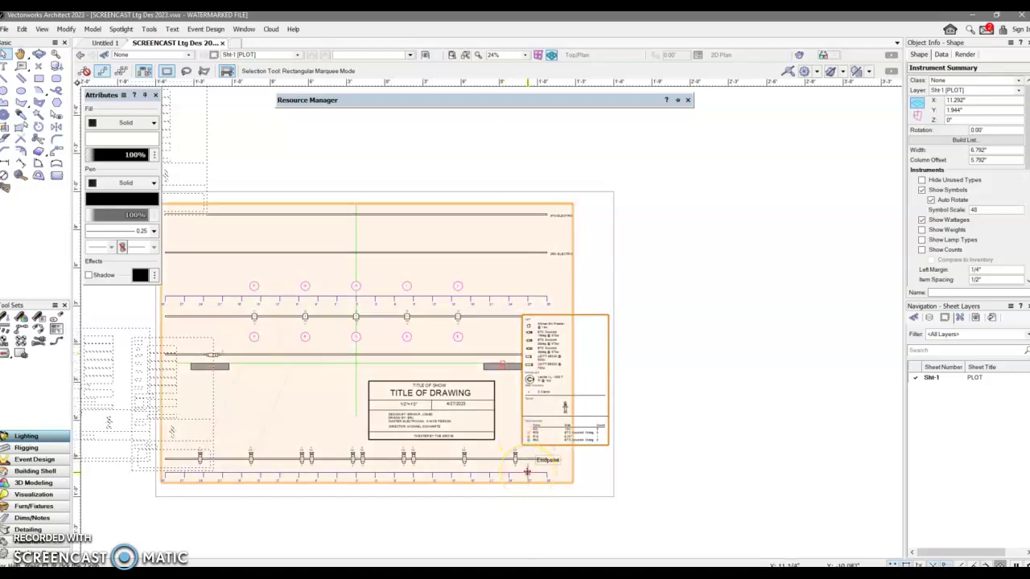
pyautogui.moveTo(528, 472); pyautogui.dragTo(527, 472)
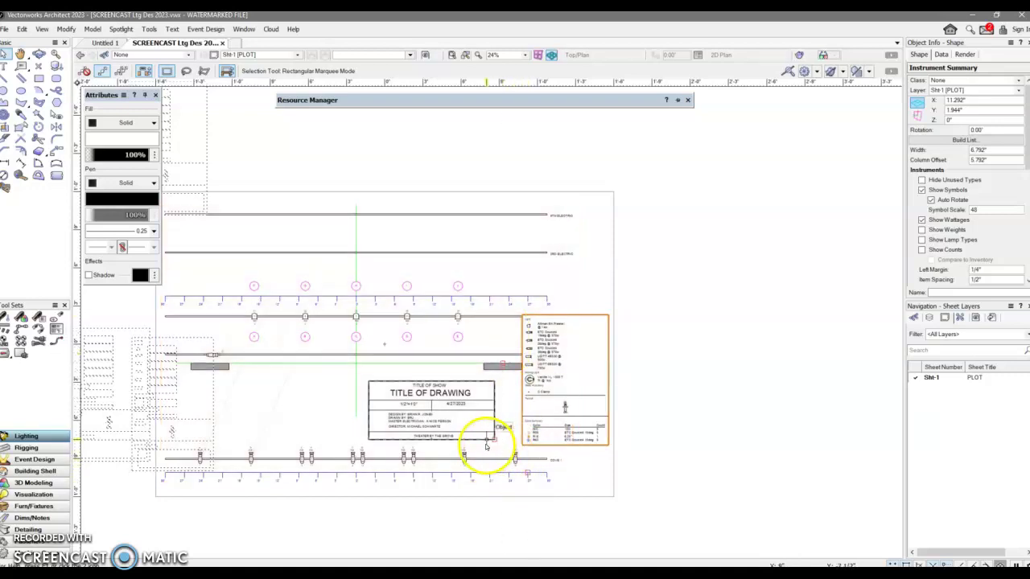
pyautogui.moveTo(493, 439); pyautogui.dragTo(519, 443)
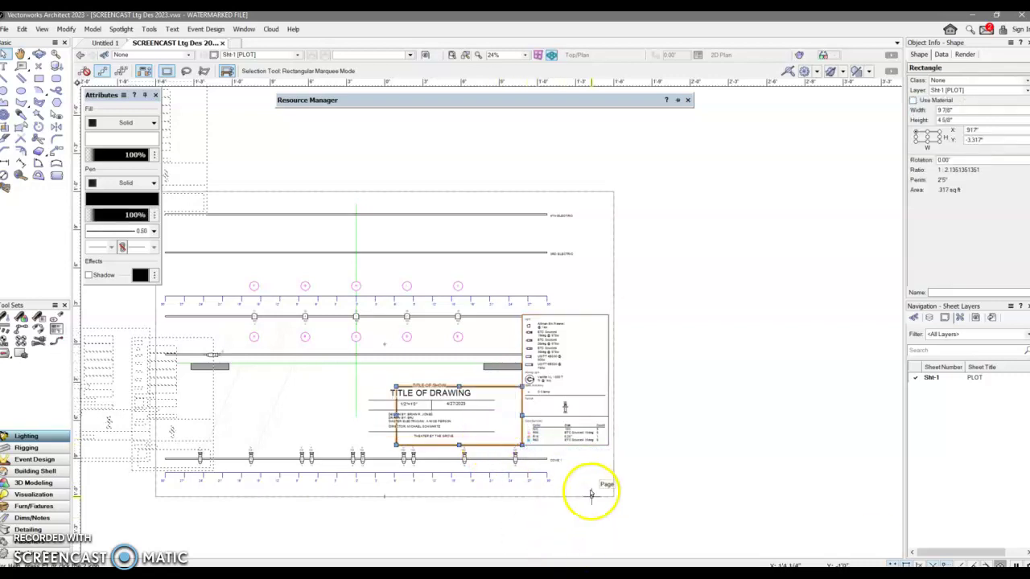
pyautogui.scroll(5, 575, 437)
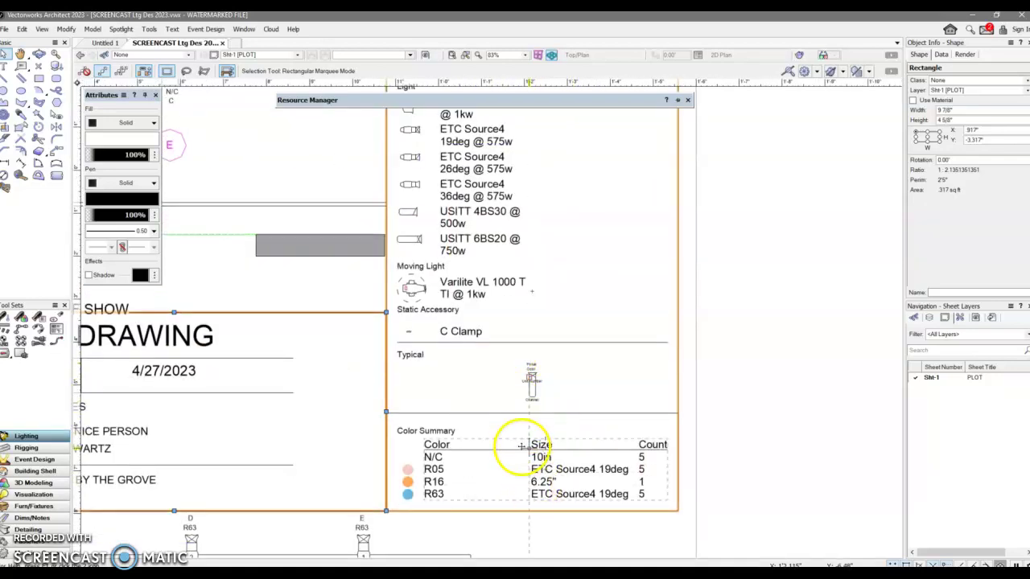
pyautogui.scroll(2, 536, 327)
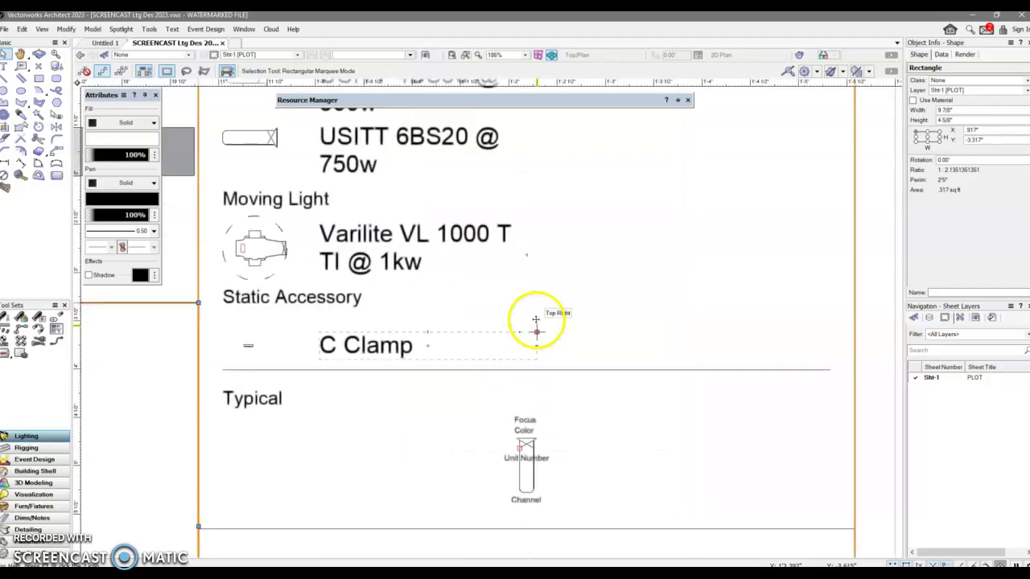
pyautogui.scroll(-3, 536, 327)
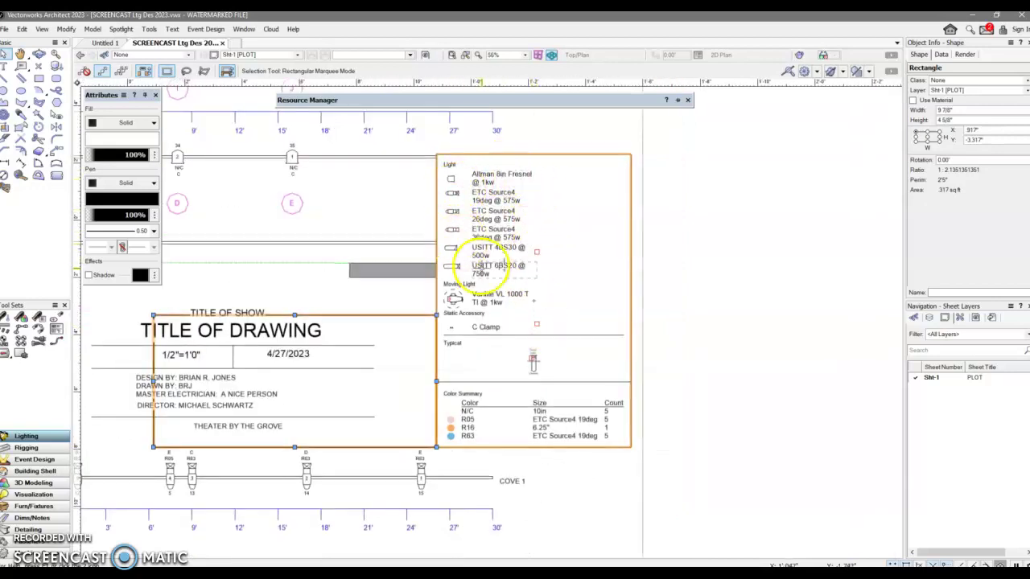